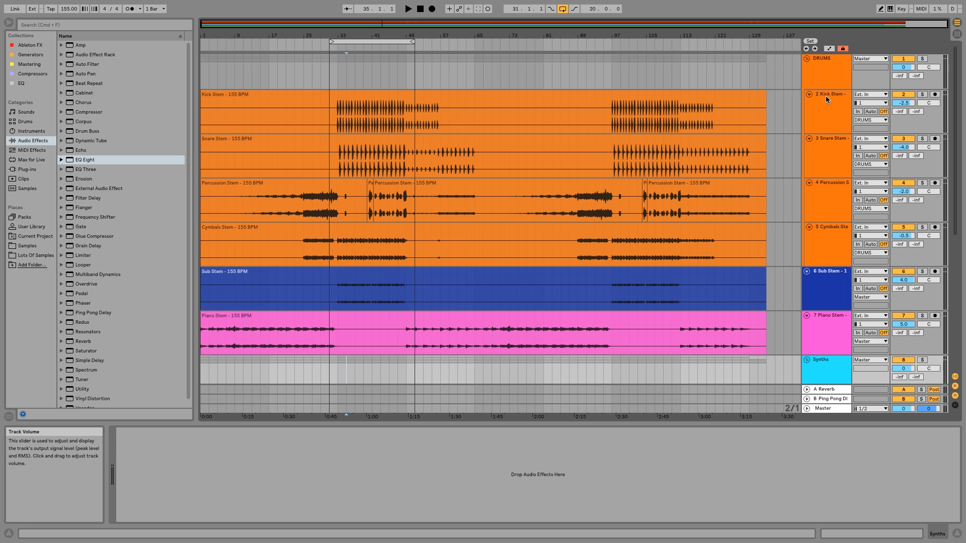
# Solo the DRUMS group track and add a Glue Compressor to its device chain.
pyautogui.click(819, 78)
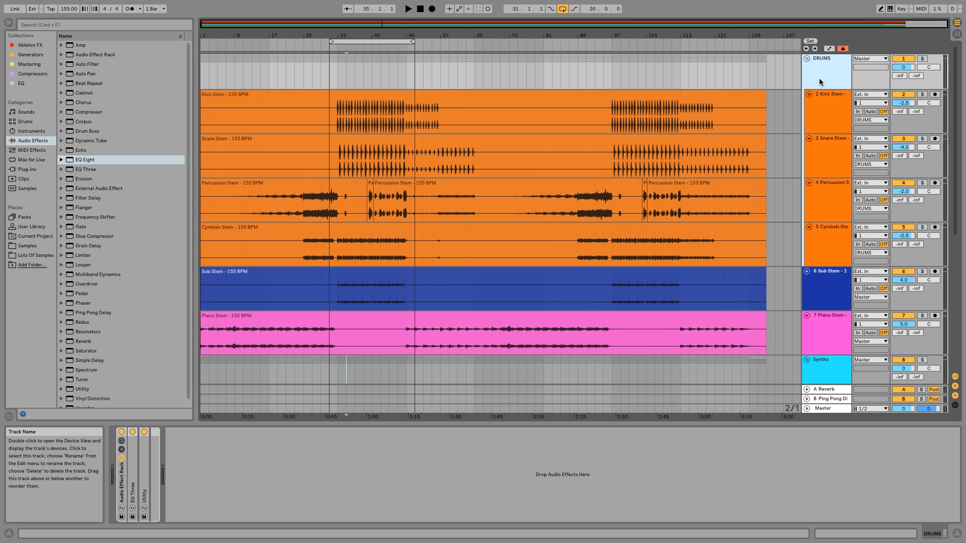
pyautogui.click(923, 58)
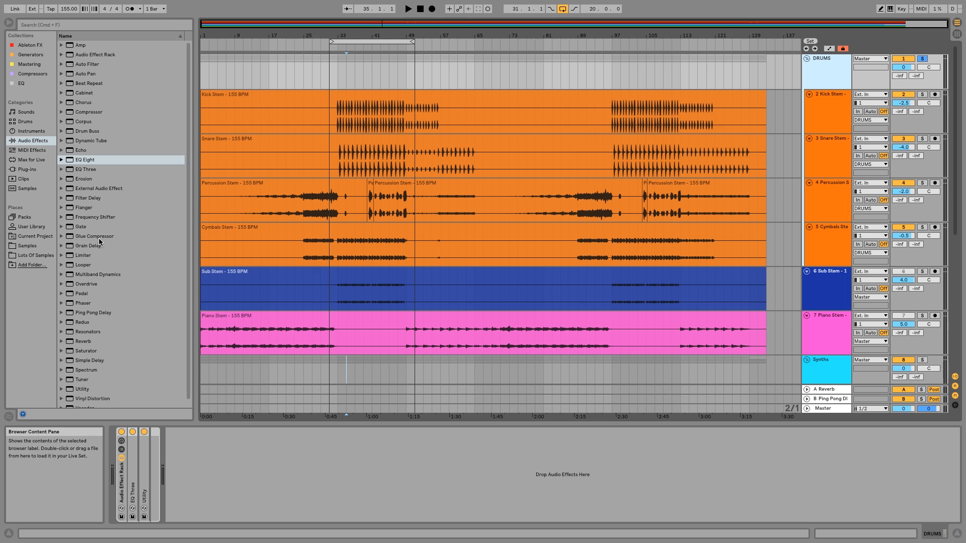
pyautogui.doubleClick(145, 236)
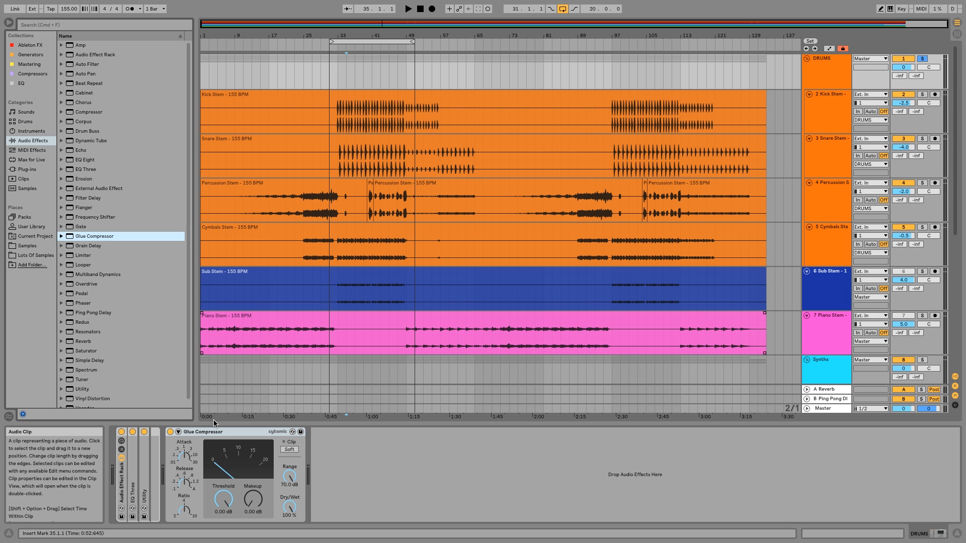
# Try slower and faster attack and release times on the Glue Compressor.
pyautogui.click(184, 456)
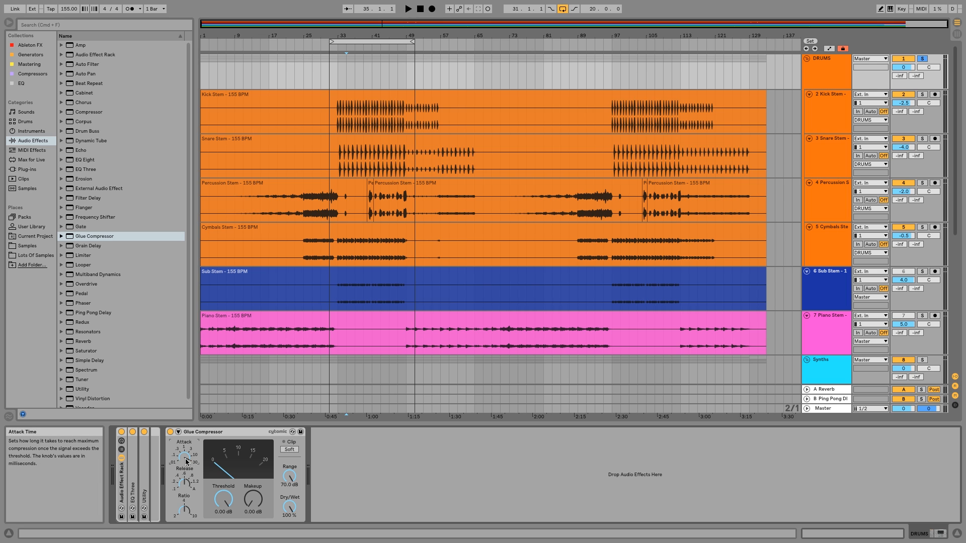
pyautogui.moveTo(186, 461); pyautogui.dragTo(186, 451)
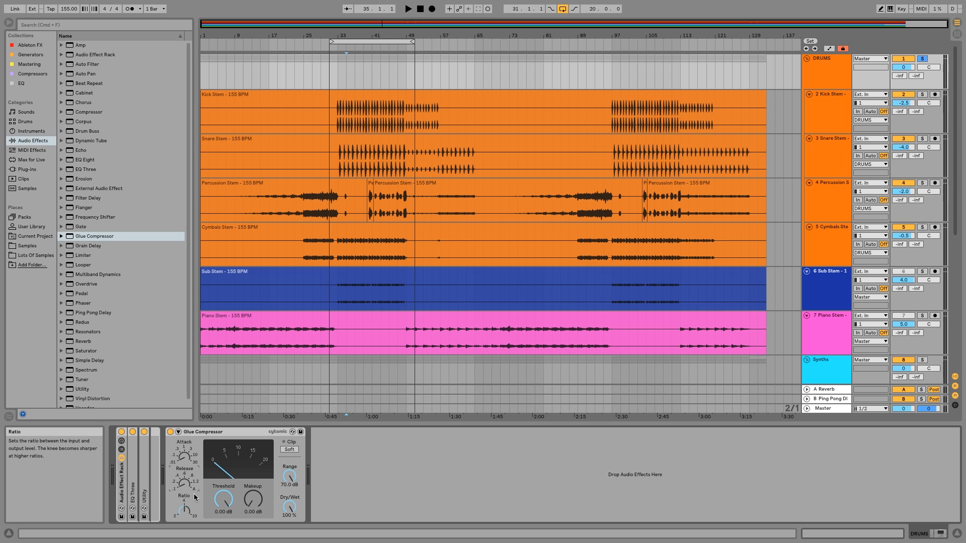
pyautogui.click(184, 483)
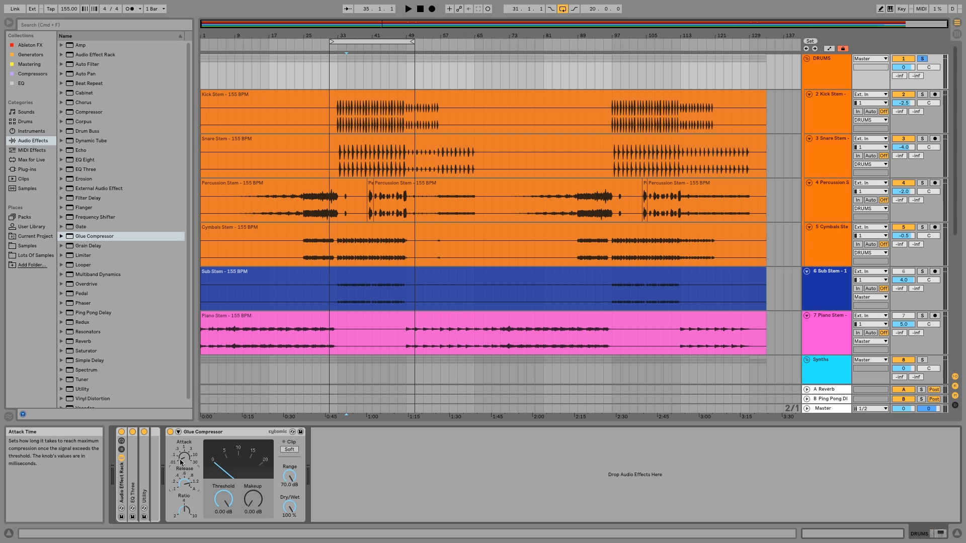
pyautogui.moveTo(181, 460); pyautogui.dragTo(181, 420)
pyautogui.moveTo(180, 460); pyautogui.dragTo(181, 500)
pyautogui.moveTo(184, 484); pyautogui.dragTo(184, 510)
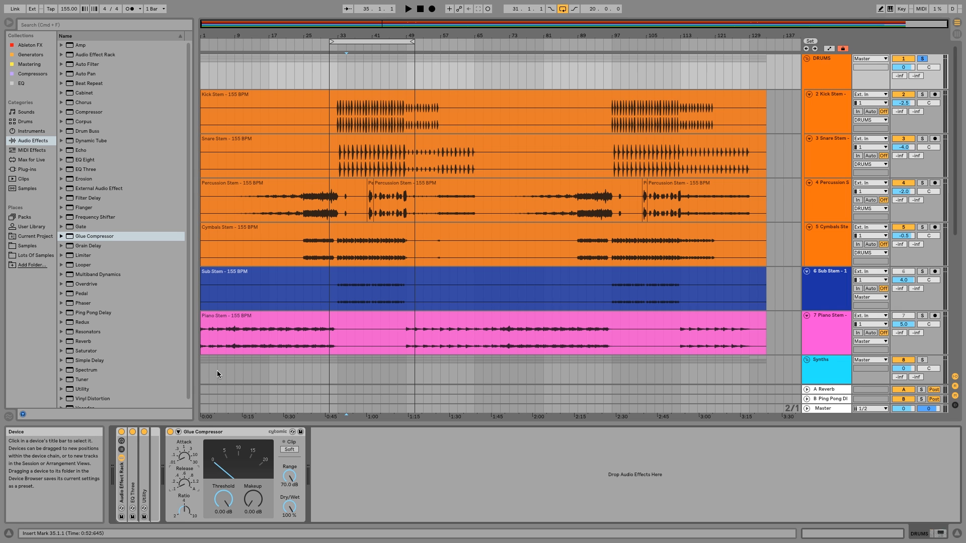
# Play the soloed drums from the drop and lower the Glue Compressor's threshold to about -25.4 dB.
pyautogui.click(345, 162)
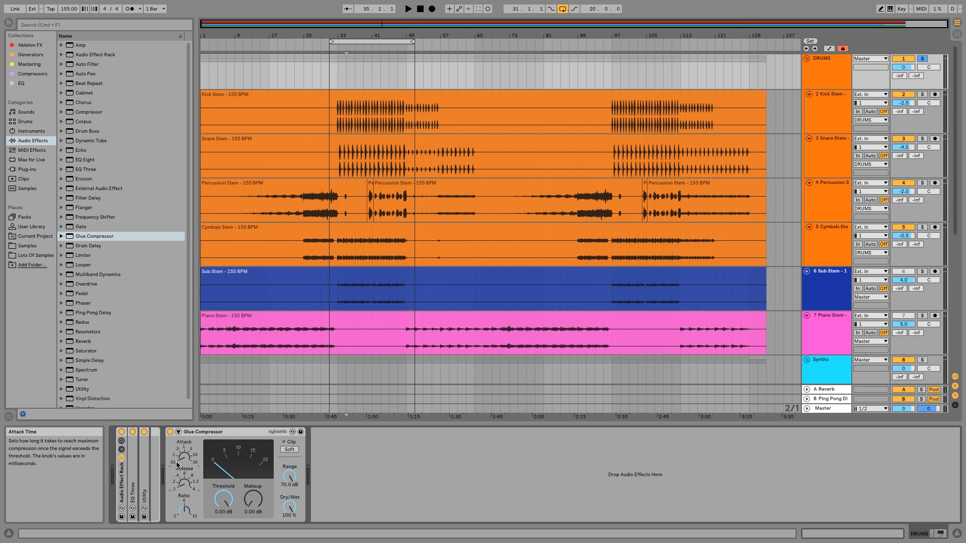
pyautogui.moveTo(181, 462)
pyautogui.mouseDown()
pyautogui.moveTo(181, 452)
pyautogui.moveTo(181, 463)
pyautogui.mouseUp()
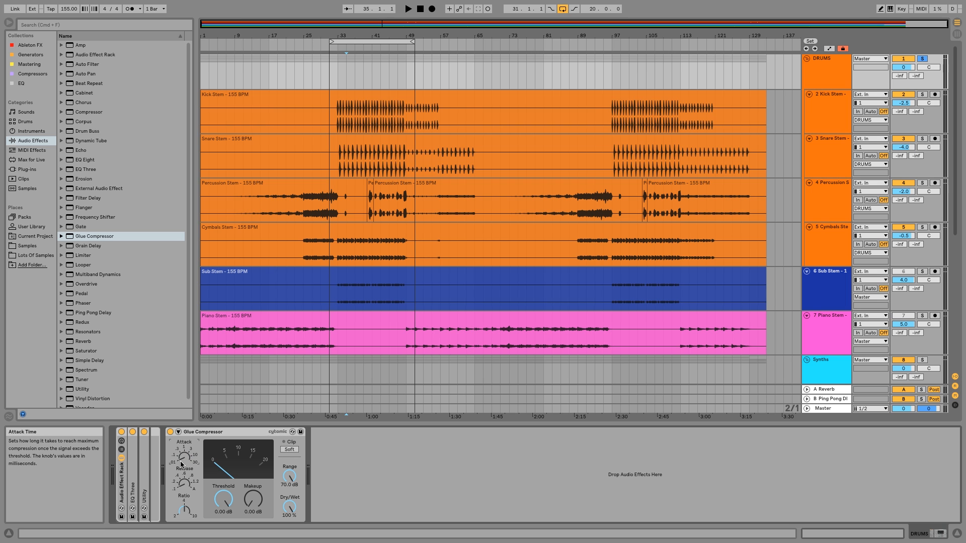
pyautogui.click(342, 40)
pyautogui.moveTo(217, 505); pyautogui.dragTo(218, 529)
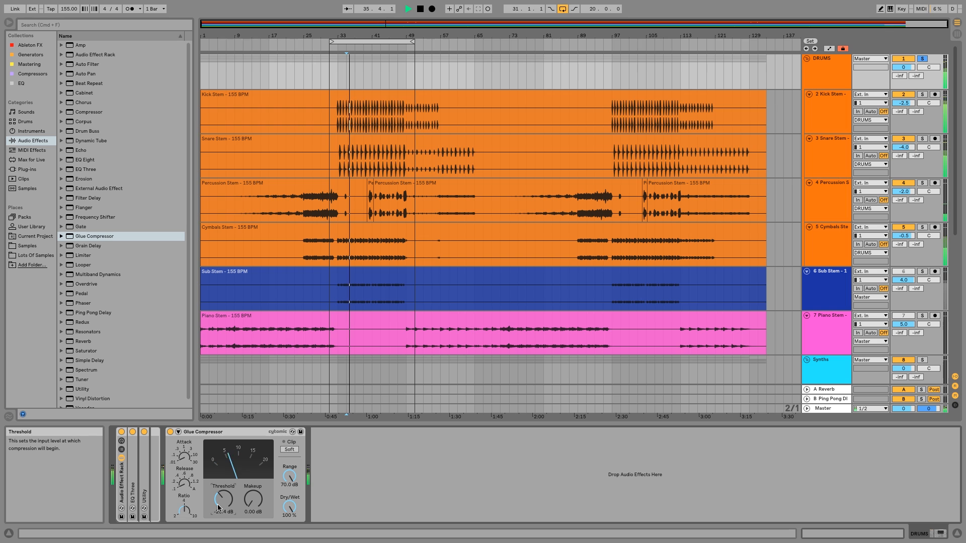
# Lengthen the Glue Compressor's attack time while listening to the drums, and stop playback.
pyautogui.moveTo(183, 456); pyautogui.dragTo(183, 427)
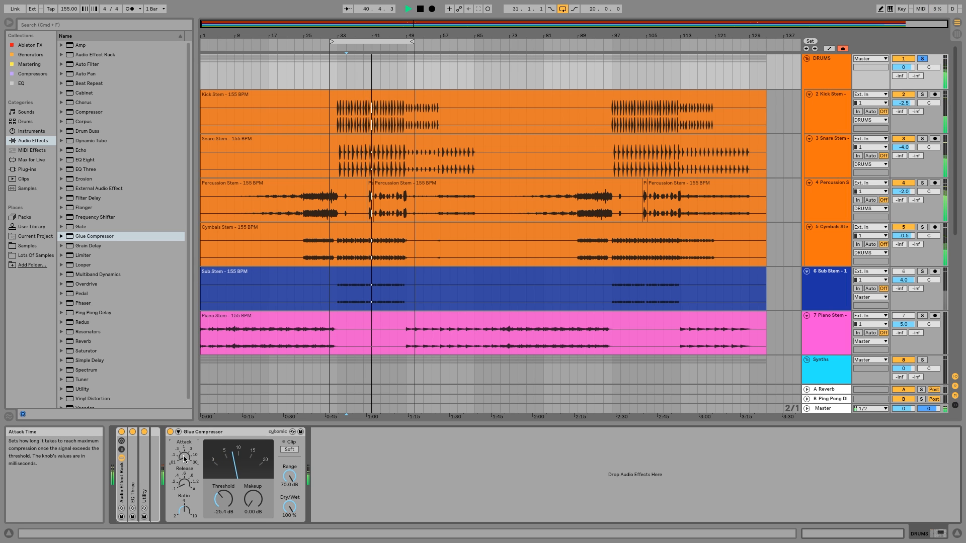
pyautogui.press('space')
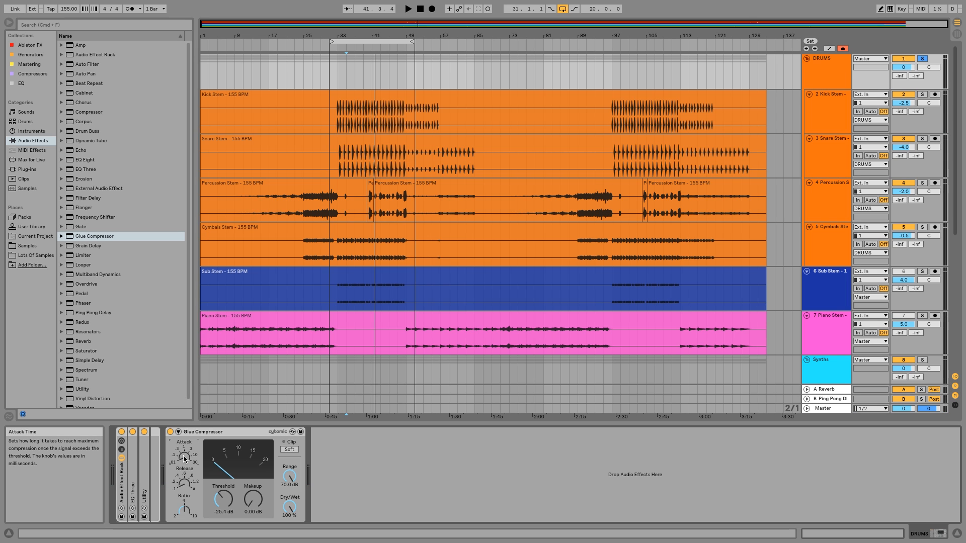
pyautogui.moveTo(183, 455); pyautogui.dragTo(183, 405)
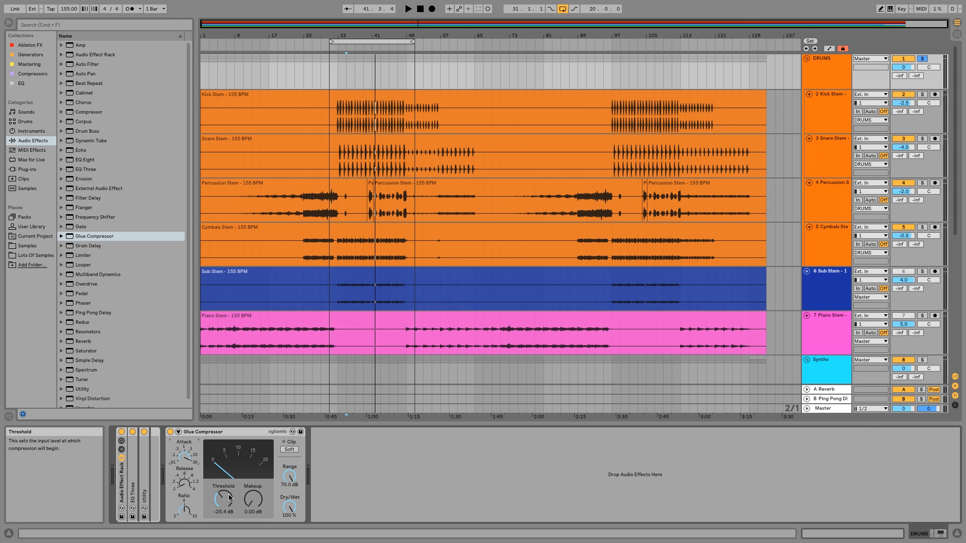
# Replay the drop while trying thresholds down to about -32.1 dB with different attack times, and return the threshold to -25.4 dB.
pyautogui.moveTo(229, 498); pyautogui.dragTo(228, 492)
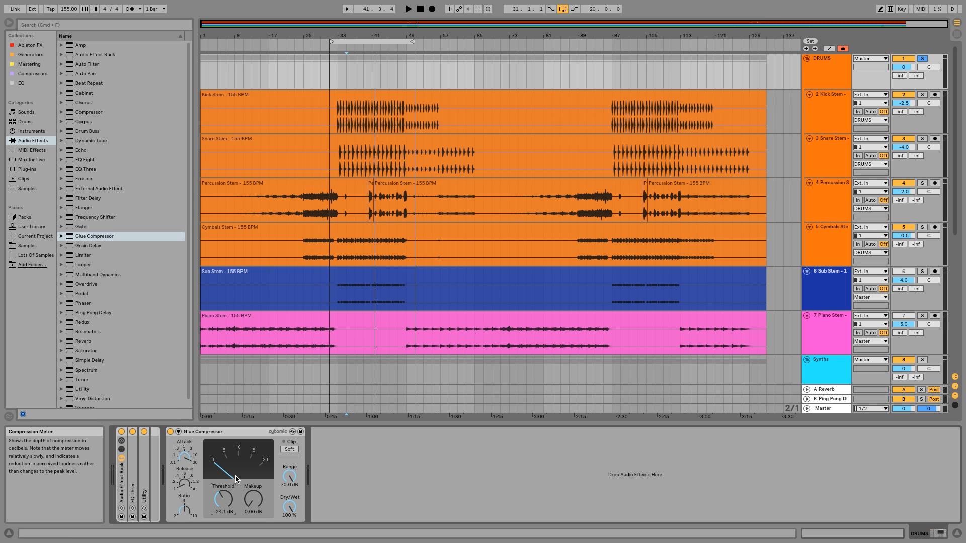
pyautogui.click(335, 49)
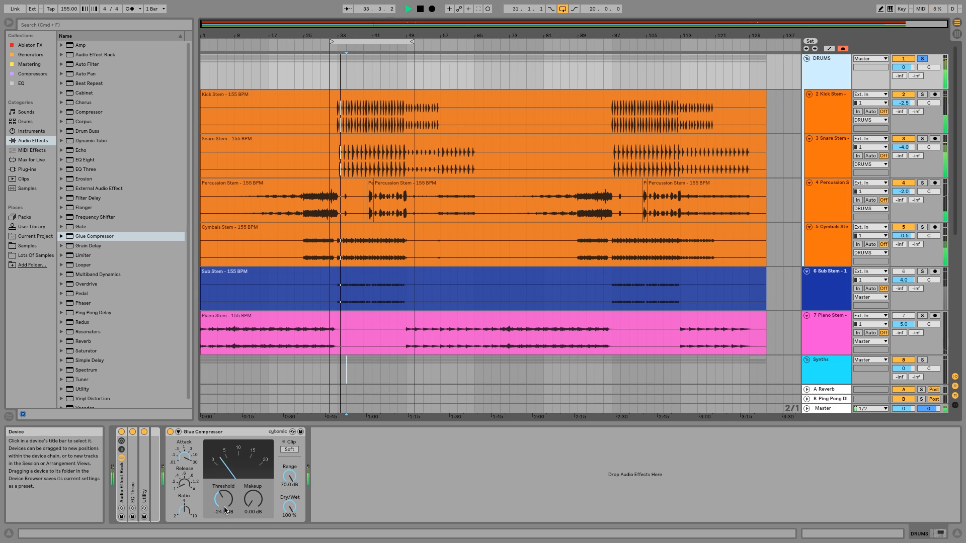
pyautogui.moveTo(224, 508); pyautogui.dragTo(224, 524)
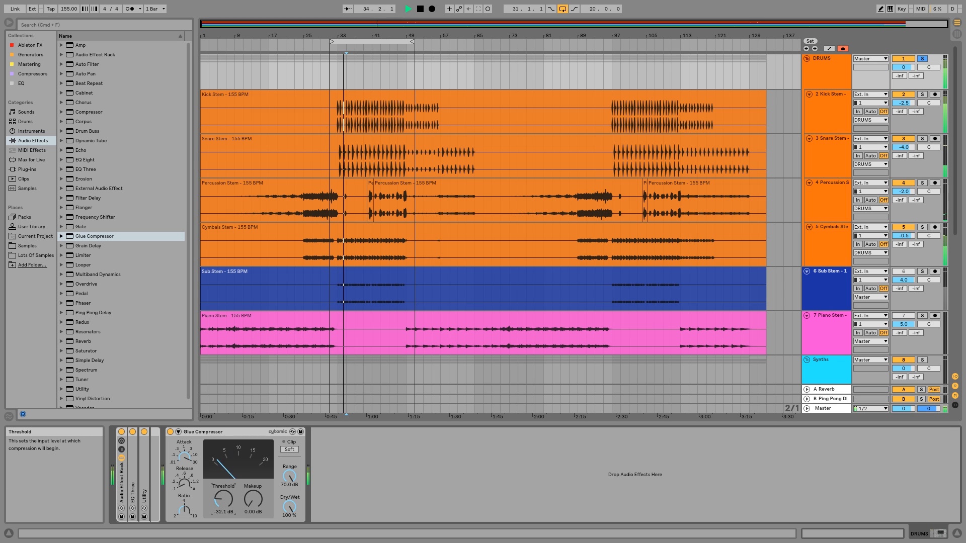
pyautogui.click(183, 461)
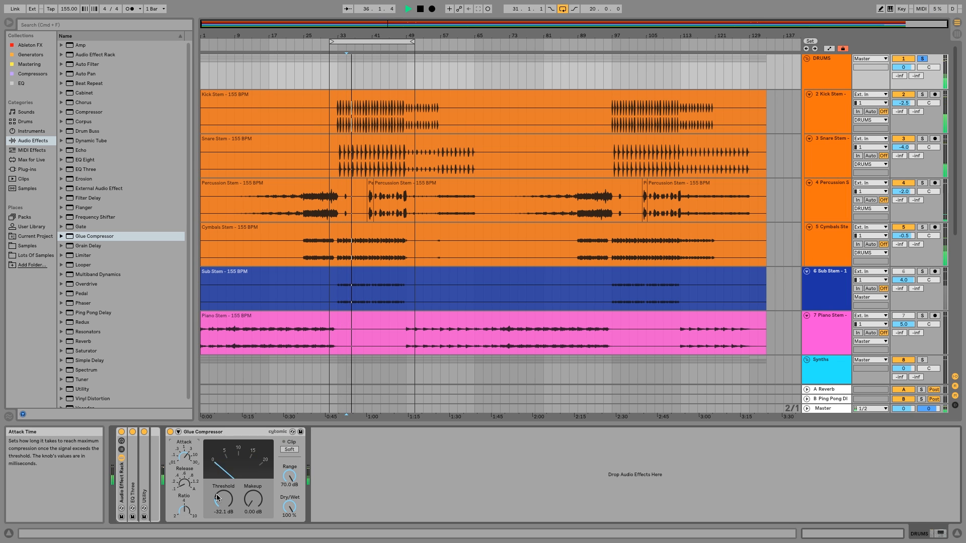
pyautogui.moveTo(218, 498); pyautogui.dragTo(181, 447)
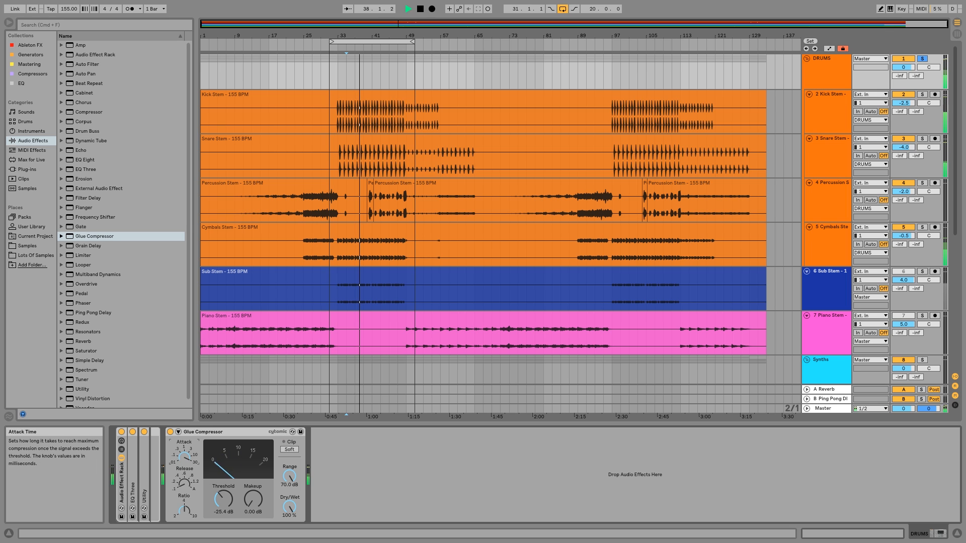
# Stop playback and try different attack and release times on the Glue Compressor.
pyautogui.click(183, 470)
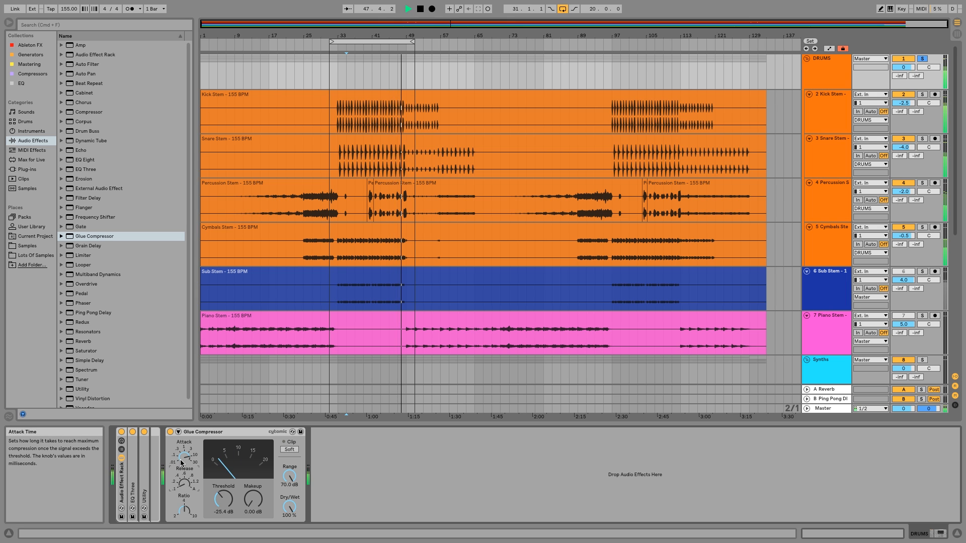
pyautogui.press('space')
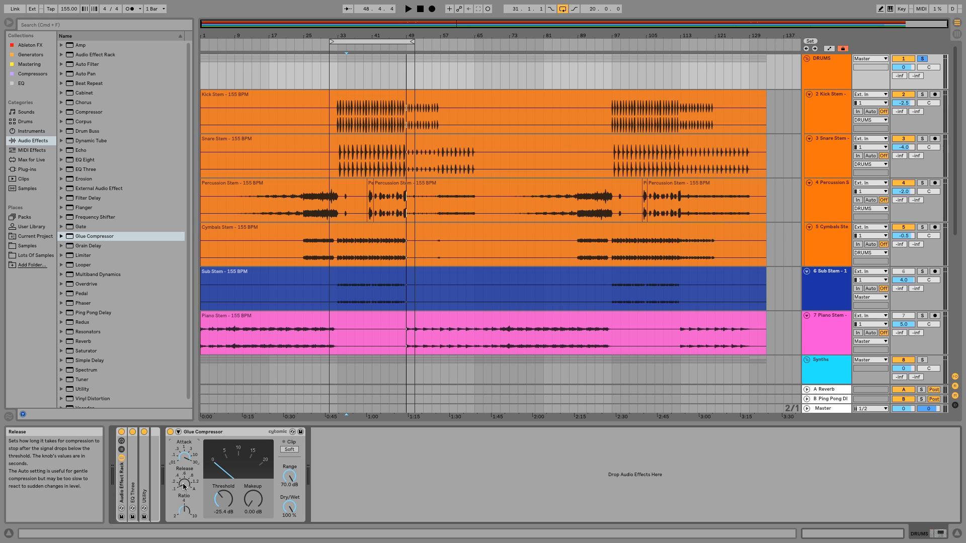
pyautogui.click(184, 486)
pyautogui.moveTo(184, 487); pyautogui.dragTo(184, 474)
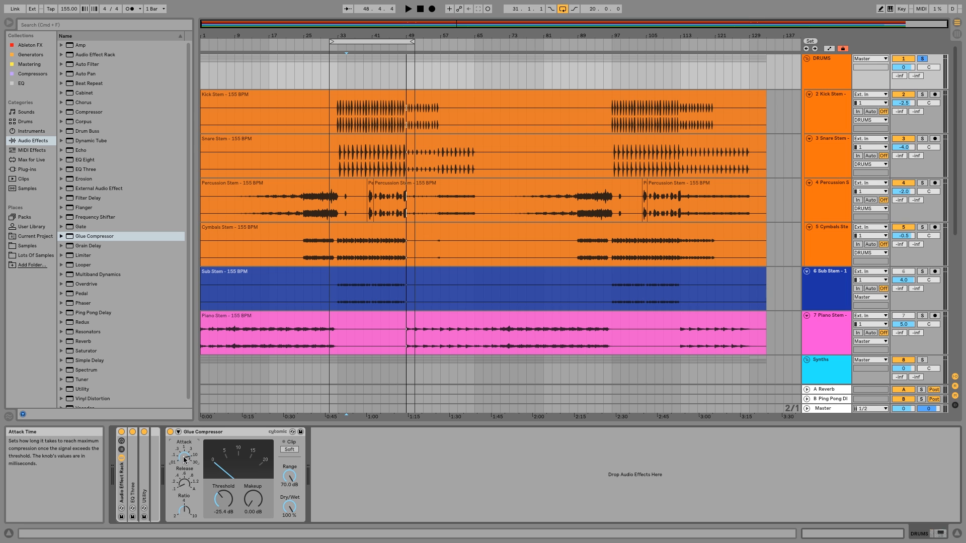
pyautogui.moveTo(185, 459); pyautogui.dragTo(185, 459)
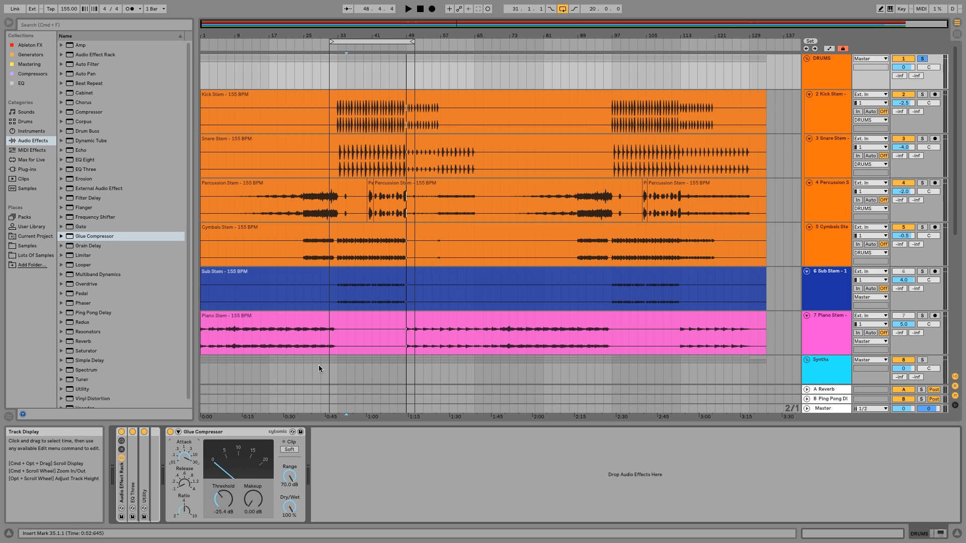
# Play the drums from the drop and raise the Glue Compressor's threshold to about -13.3 dB.
pyautogui.click(333, 47)
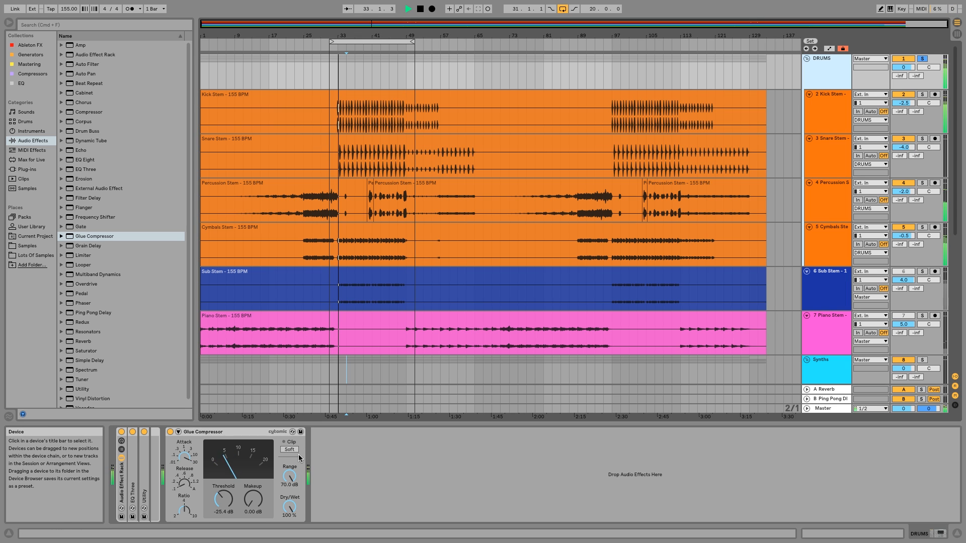
pyautogui.moveTo(227, 500); pyautogui.dragTo(229, 501)
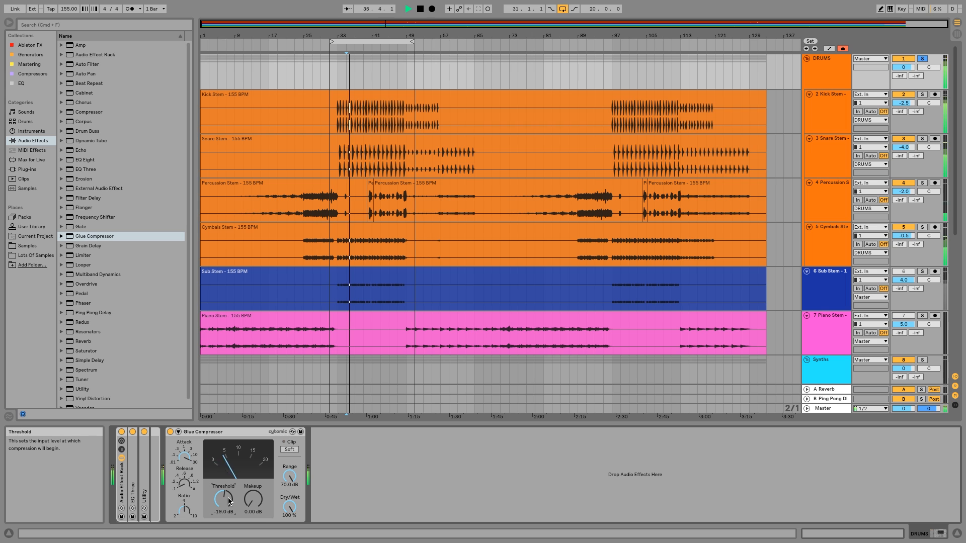
pyautogui.scroll(4, 229, 501)
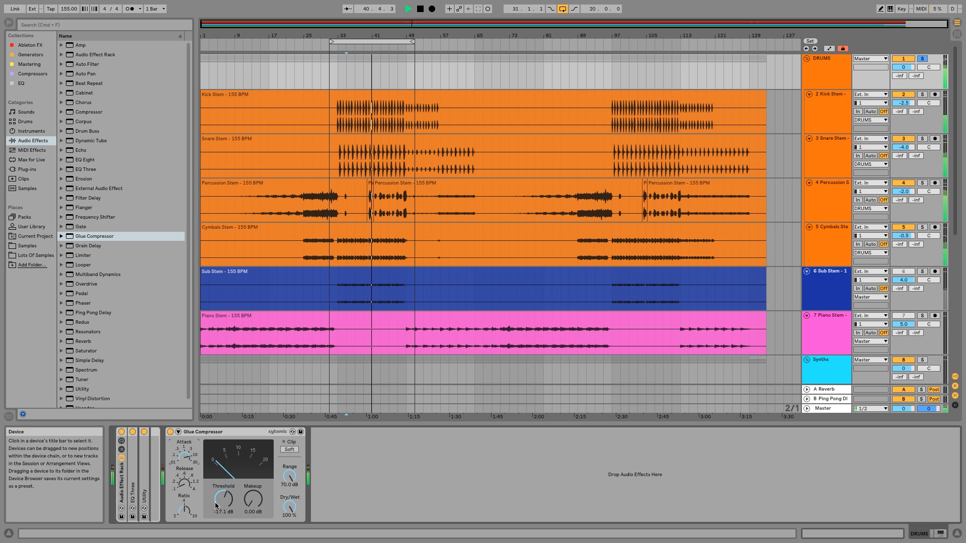
pyautogui.moveTo(217, 505); pyautogui.dragTo(217, 499)
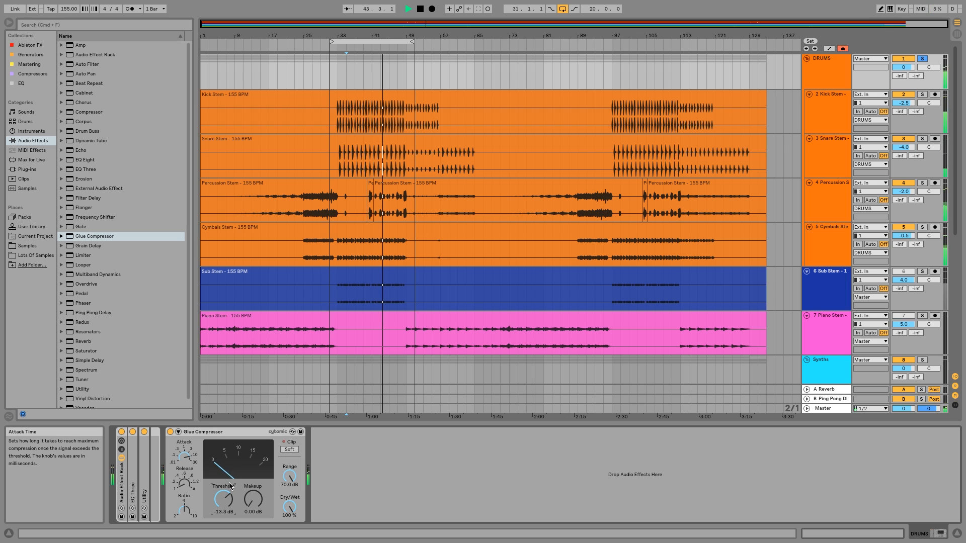
# Set the Glue Compressor's makeup gain to about 0.95 dB and enable soft clipping.
pyautogui.moveTo(253, 499); pyautogui.dragTo(253, 497)
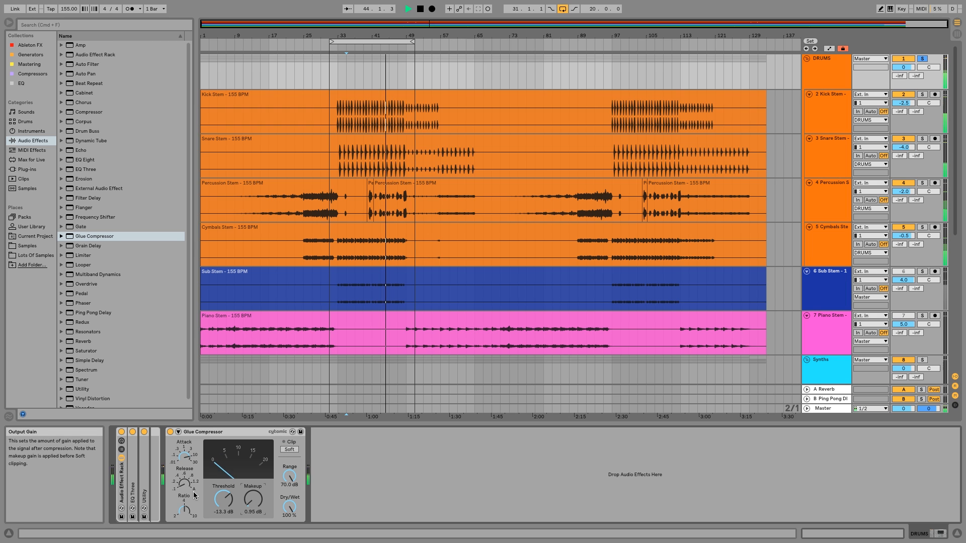
pyautogui.click(186, 466)
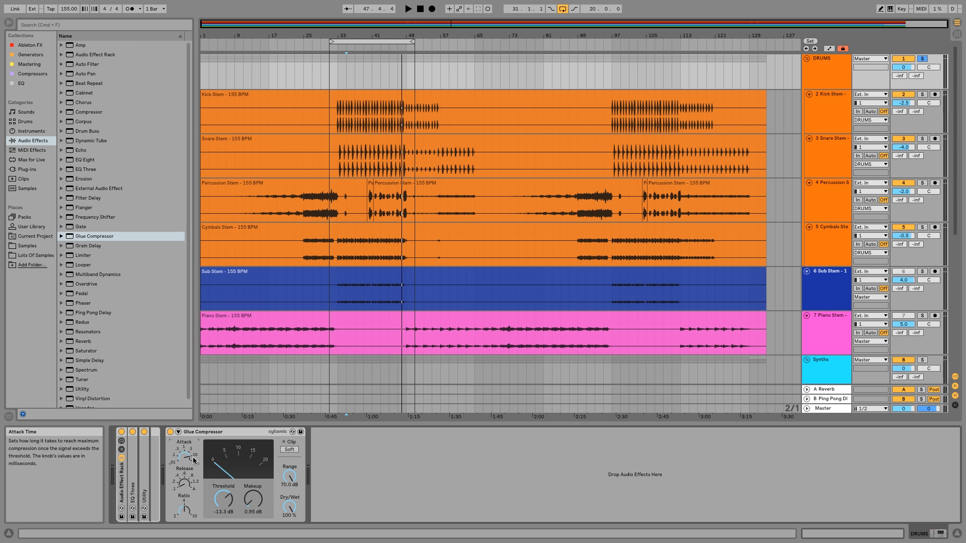
pyautogui.click(290, 450)
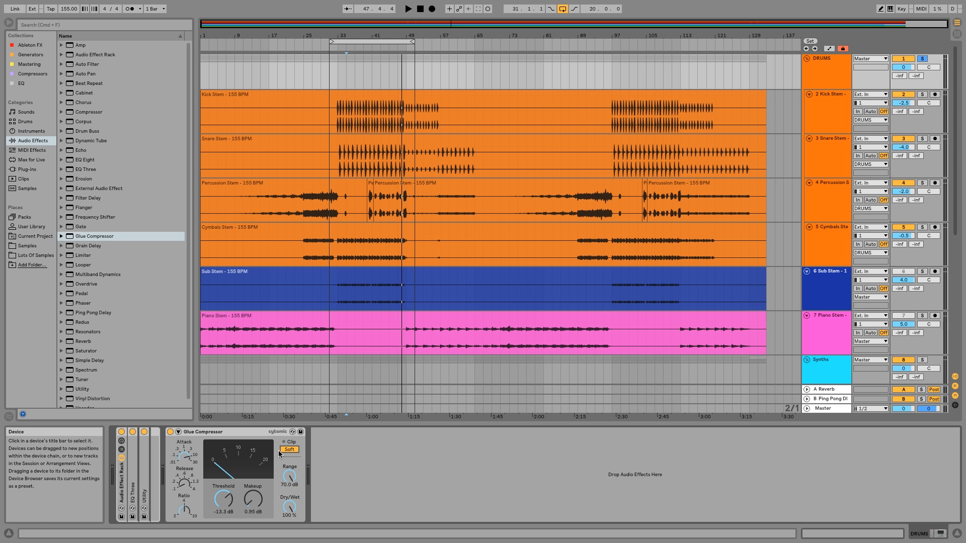
# Replay the drop and set the Glue Compressor's threshold to about -12.4 dB and makeup gain to about 1.59 dB.
pyautogui.click(342, 49)
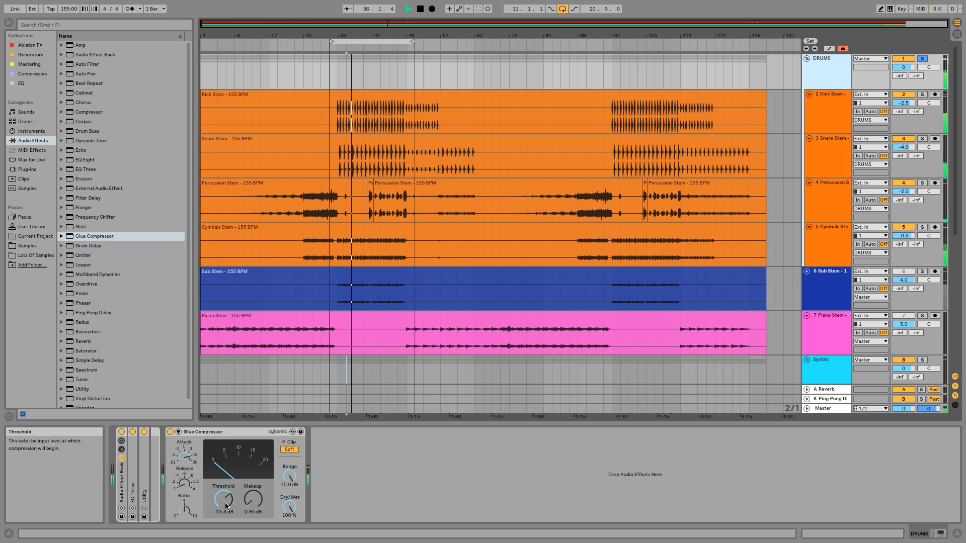
pyautogui.moveTo(226, 509); pyautogui.dragTo(225, 506)
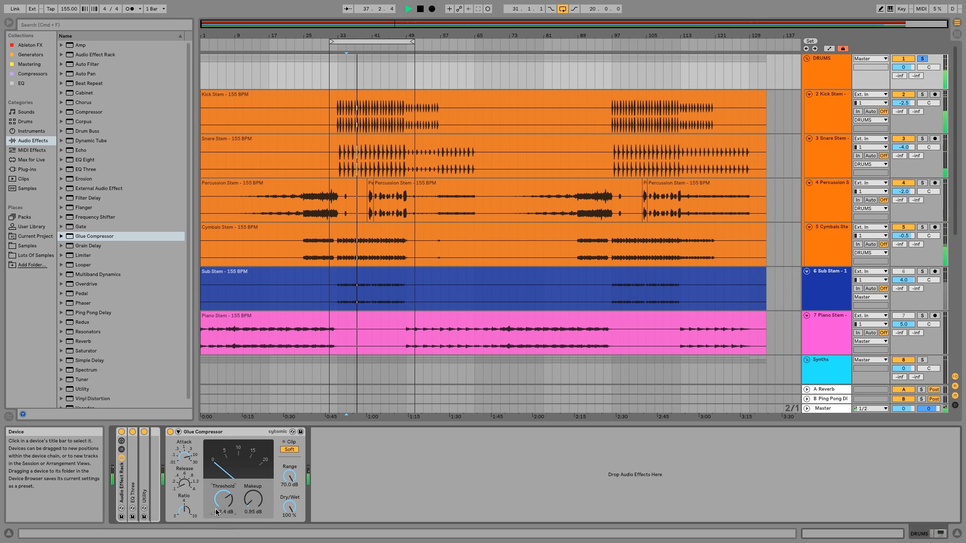
pyautogui.moveTo(259, 502); pyautogui.dragTo(256, 499)
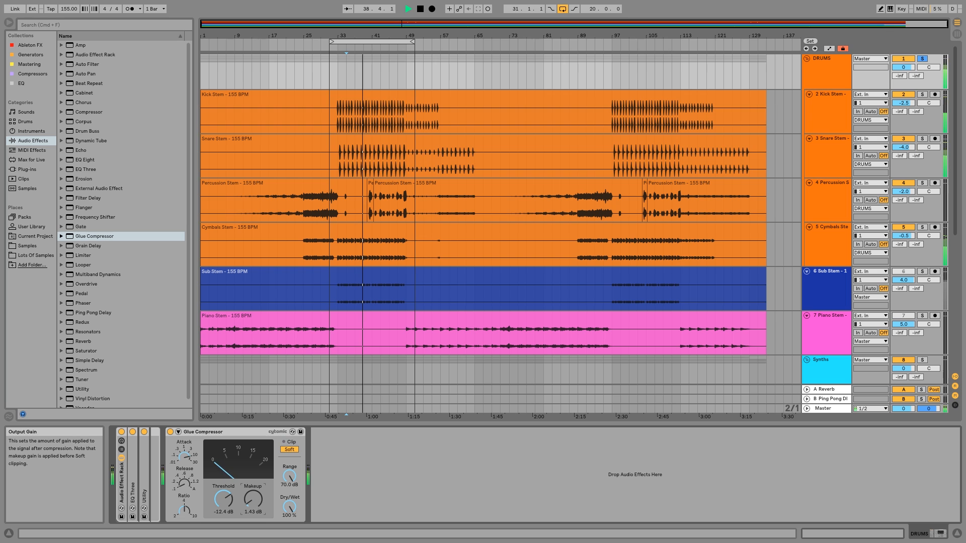
# Enable oversampling on the Glue Compressor.
pyautogui.rightClick(198, 432)
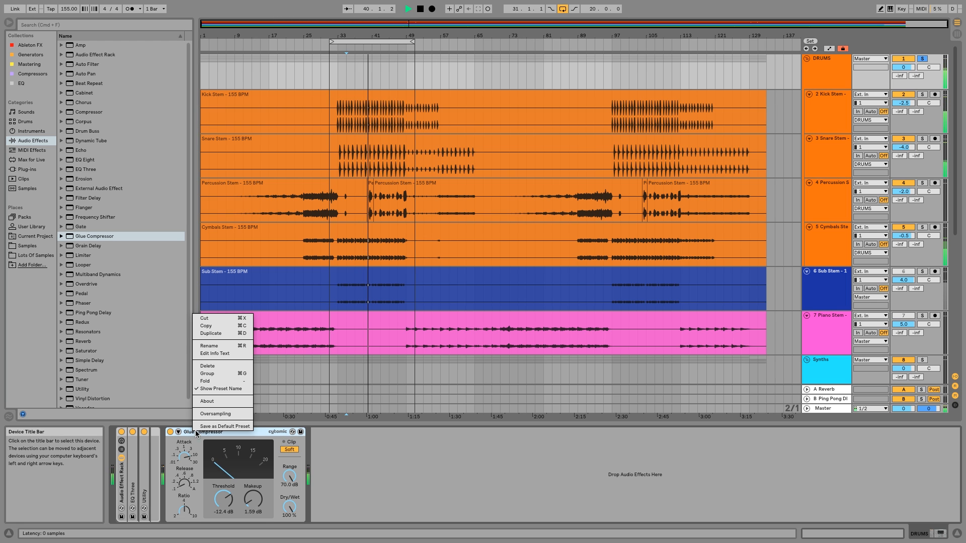
pyautogui.click(199, 414)
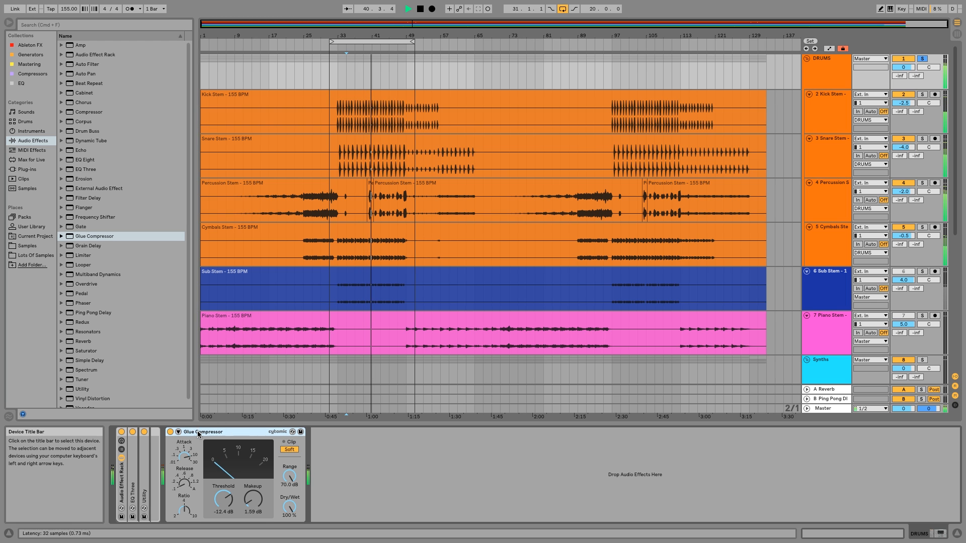
# Bypass the Glue Compressor for a level comparison and raise its makeup gain to about 2.06 dB.
pyautogui.click(171, 433)
pyautogui.moveTo(253, 500); pyautogui.dragTo(253, 493)
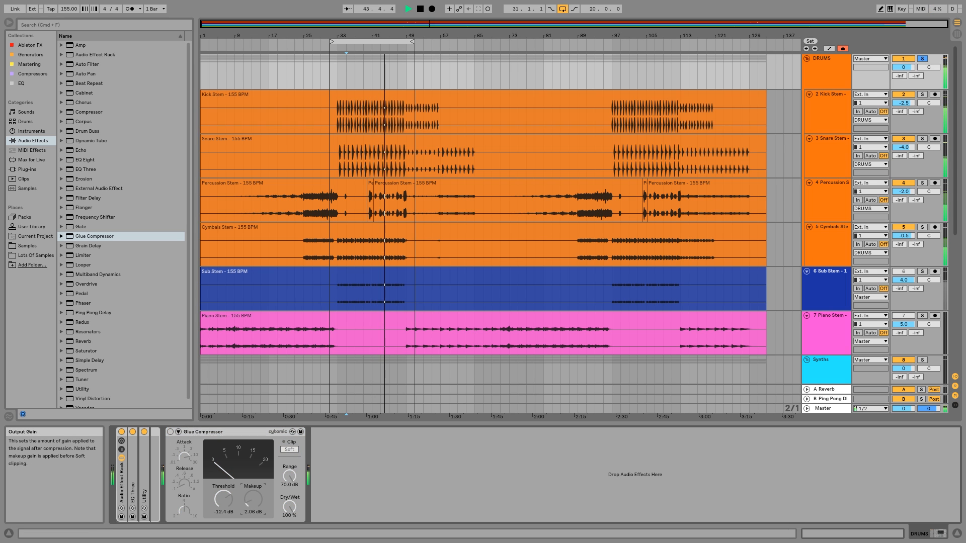
# Re-enable the drum group's Glue Compressor with makeup gain at about 2.22 dB and threshold at about -10.2 dB.
pyautogui.click(170, 432)
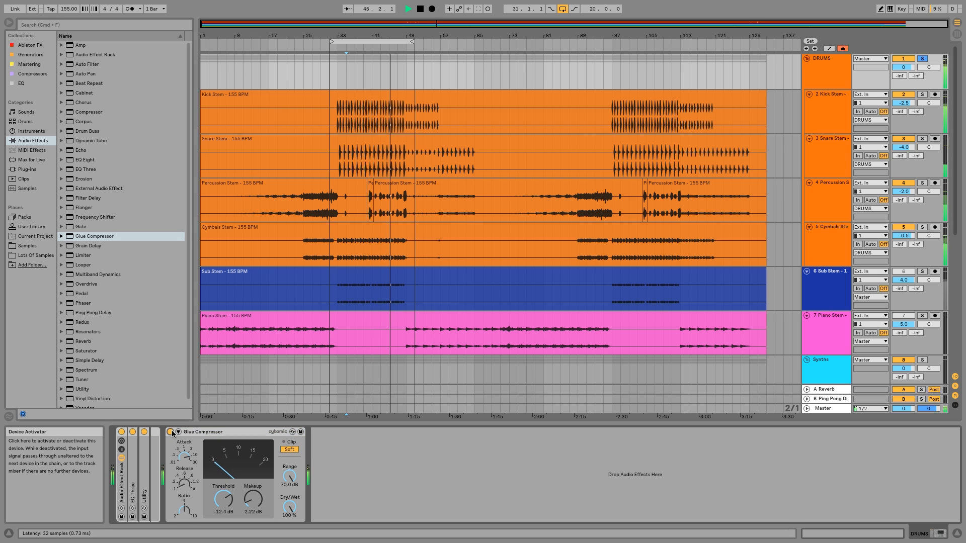
pyautogui.moveTo(224, 500); pyautogui.dragTo(224, 493)
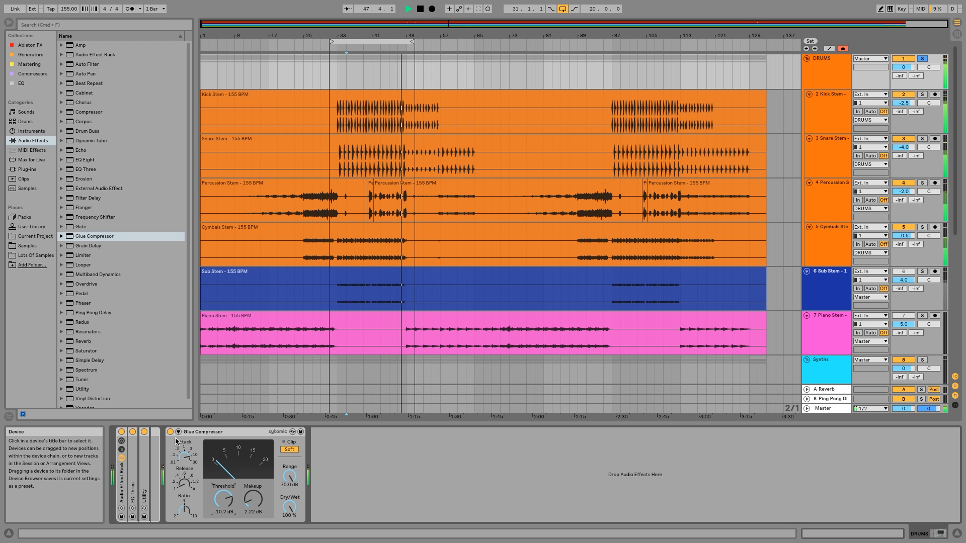
# Replay the drop and compare the soloed drums with the Glue Compressor bypassed and enabled, then stop playback.
pyautogui.click(357, 60)
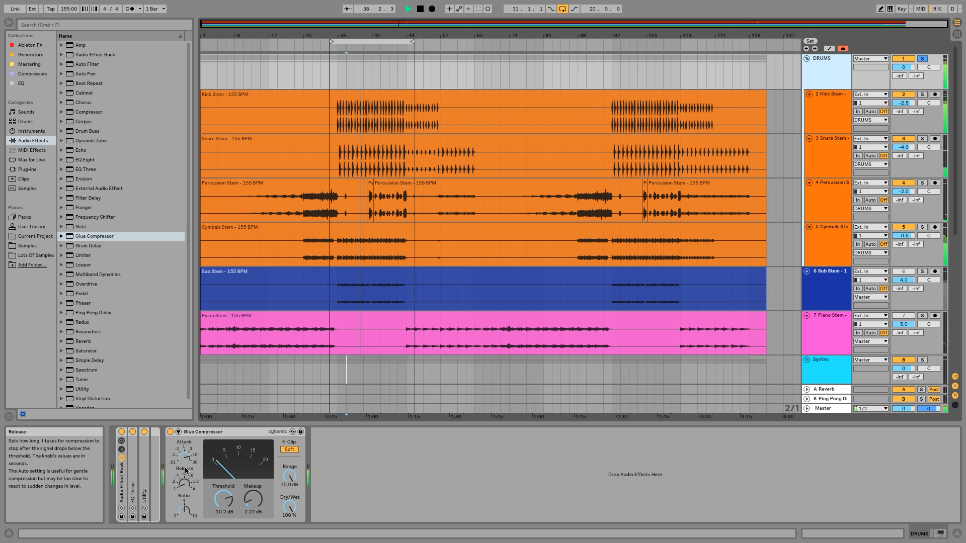
pyautogui.click(170, 433)
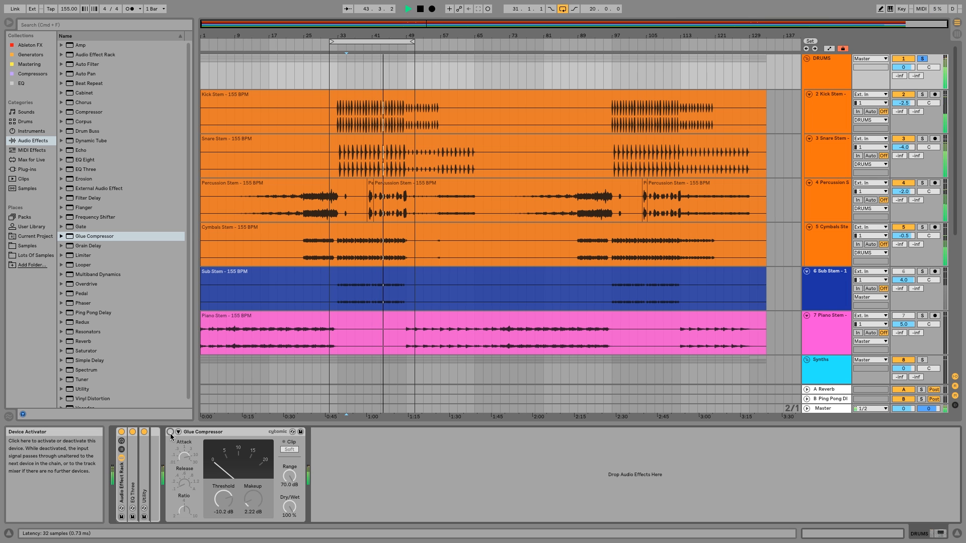
pyautogui.click(170, 432)
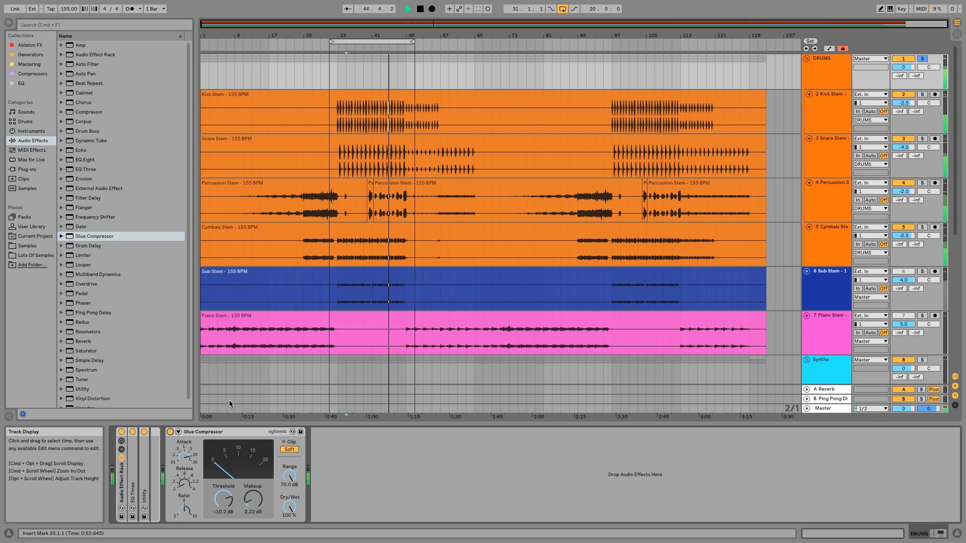
pyautogui.press('space')
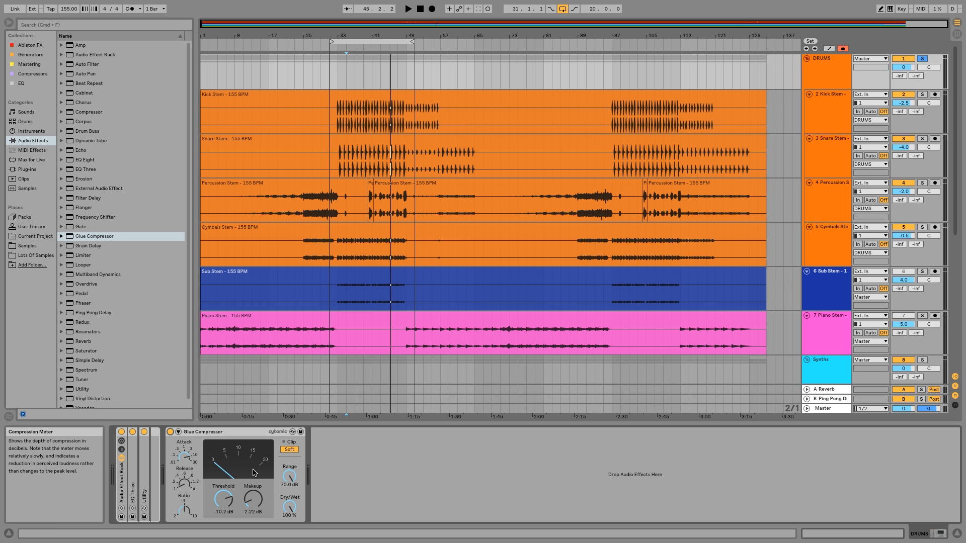
# Fold the Glue Compressor, unsolo the drum group and compare the full mix with the drum compression bypassed and enabled.
pyautogui.doubleClick(209, 431)
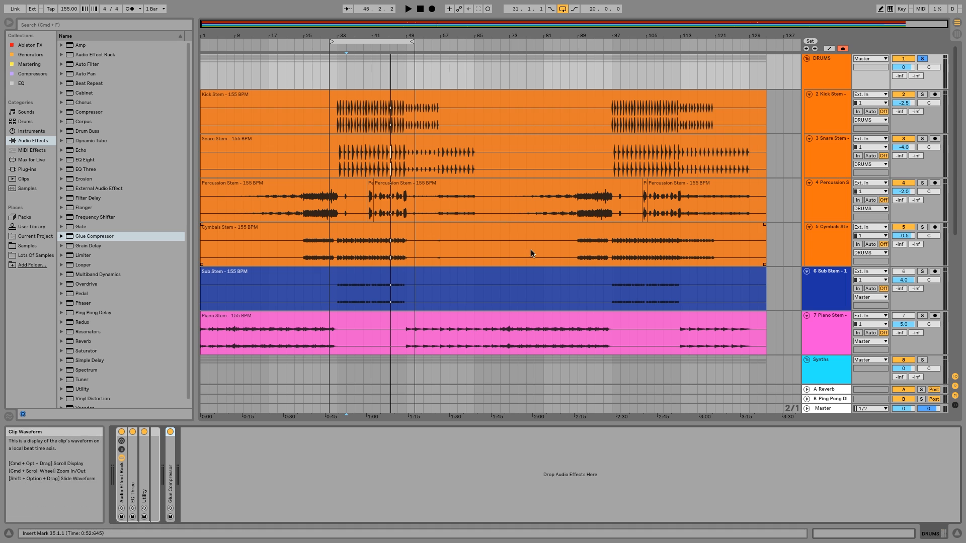
pyautogui.click(325, 46)
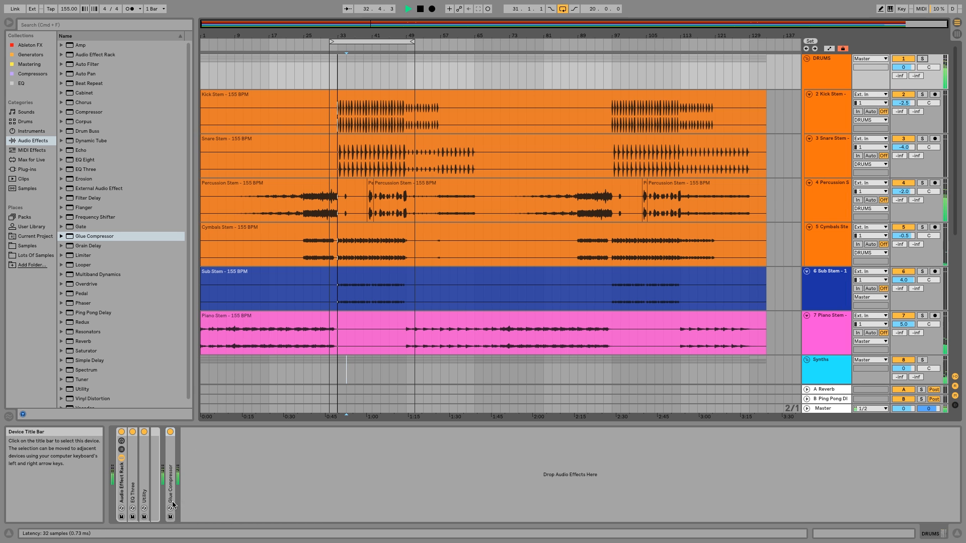
pyautogui.click(171, 432)
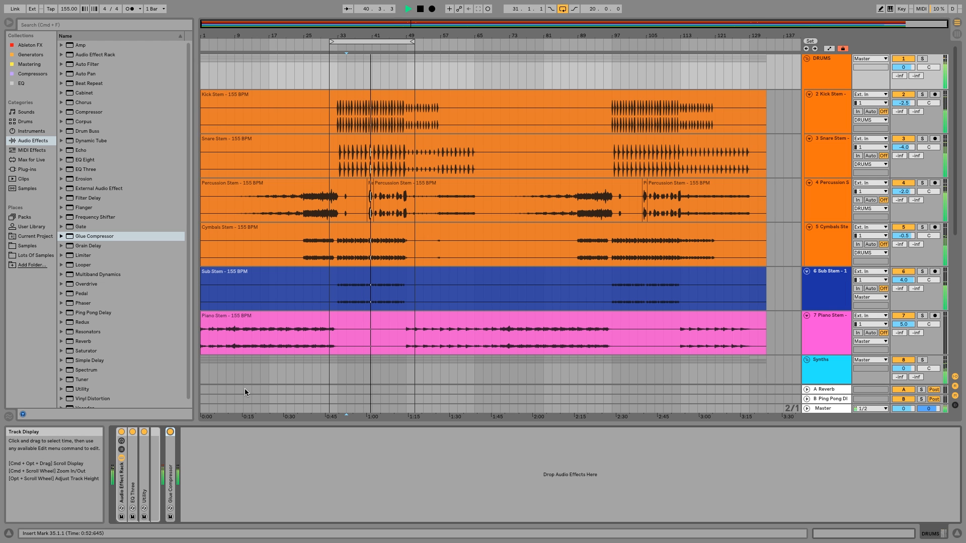
pyautogui.click(171, 432)
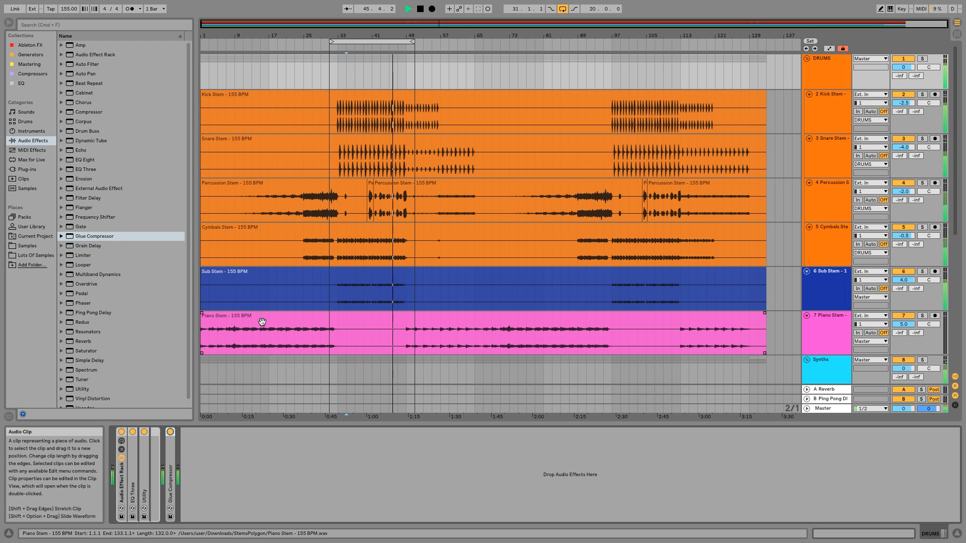
pyautogui.press('space')
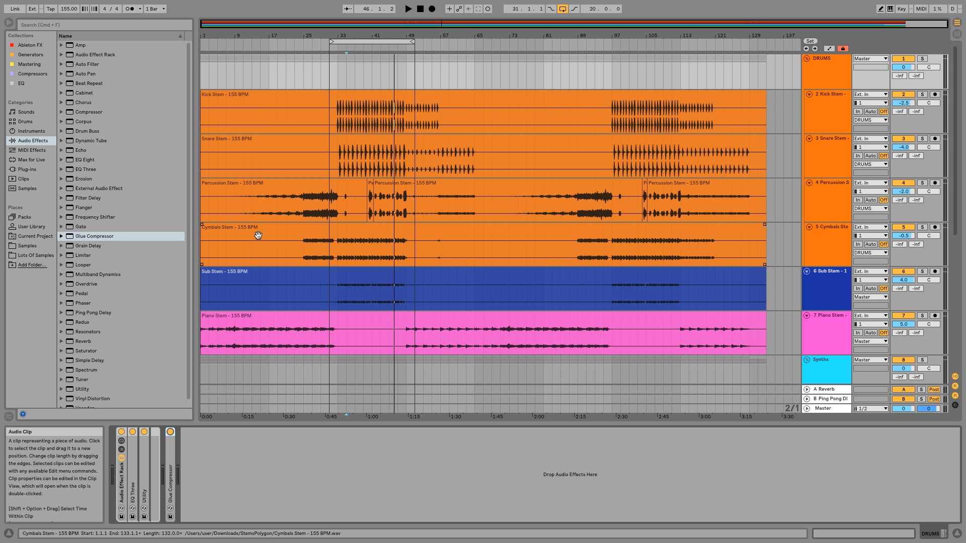
# Set the Chord Synth track's volume to 0.6 dB and the Kick track's volume to -3.0 dB.
pyautogui.scroll(-4, 282, 252)
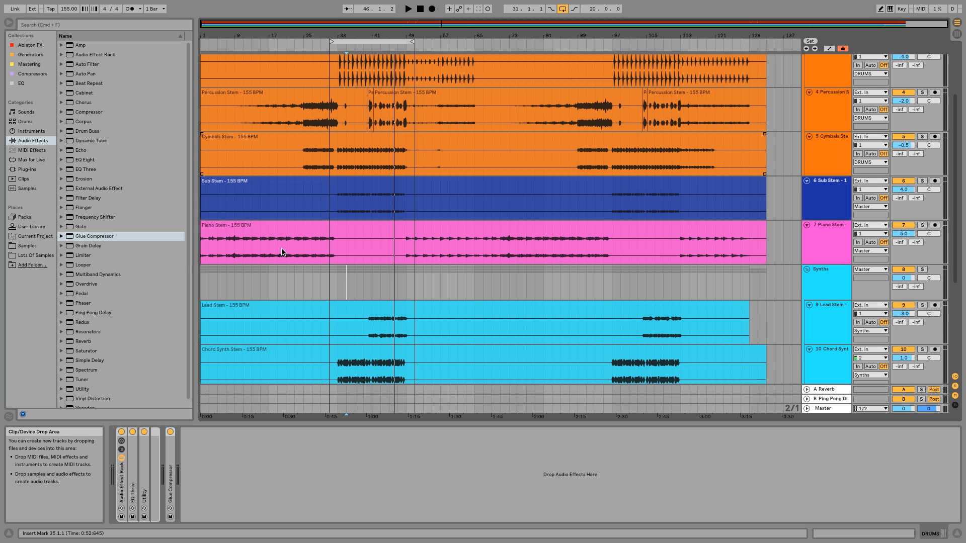
pyautogui.scroll(4, 281, 252)
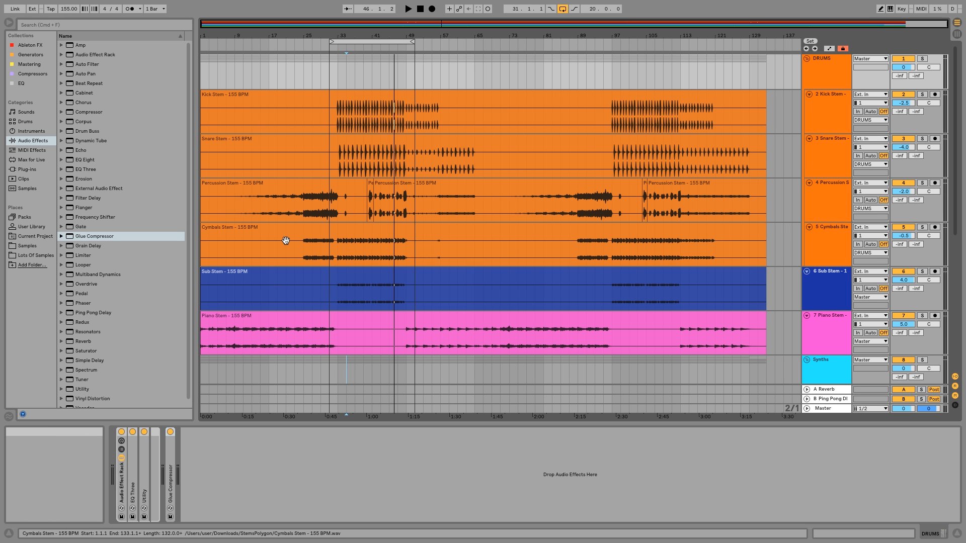
pyautogui.scroll(-6, 286, 240)
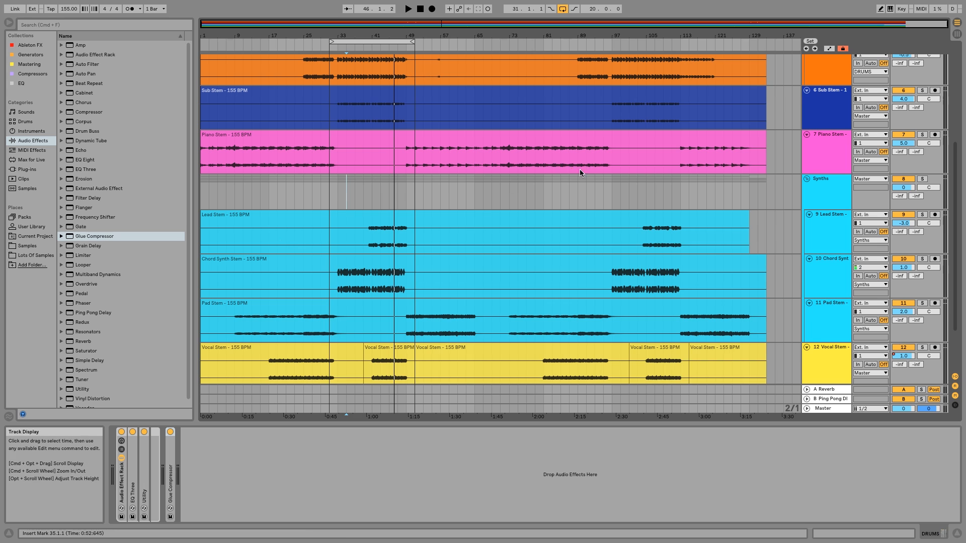
pyautogui.scroll(1, 580, 170)
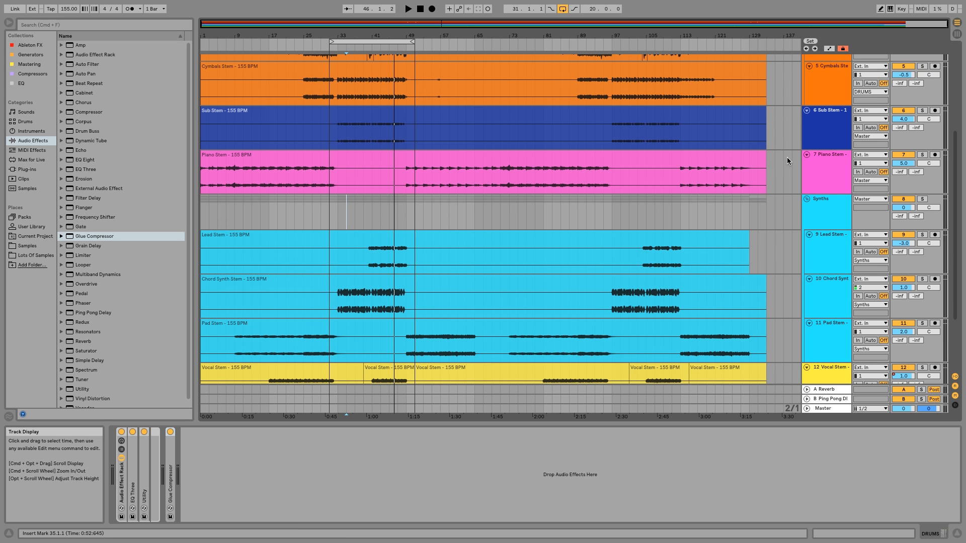
pyautogui.scroll(-3, 763, 217)
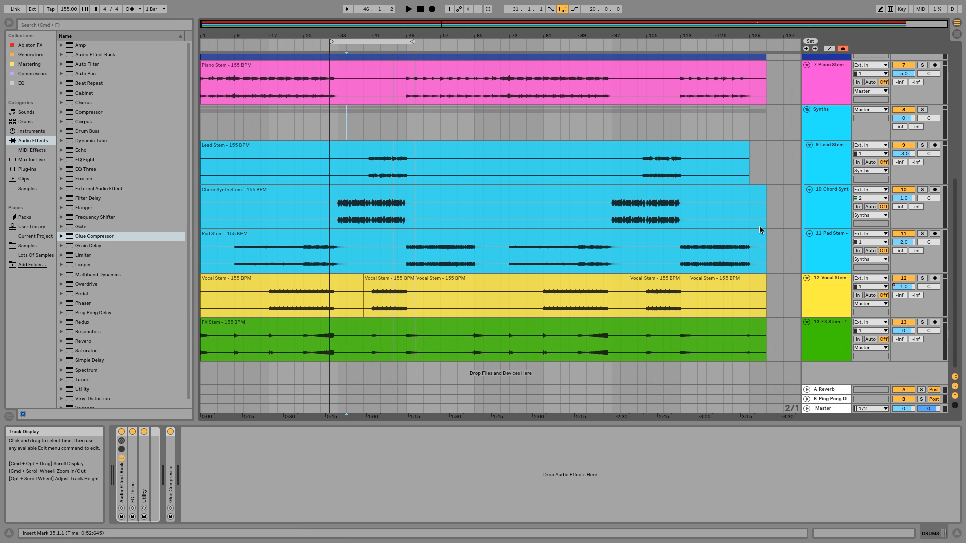
pyautogui.scroll(2, 759, 226)
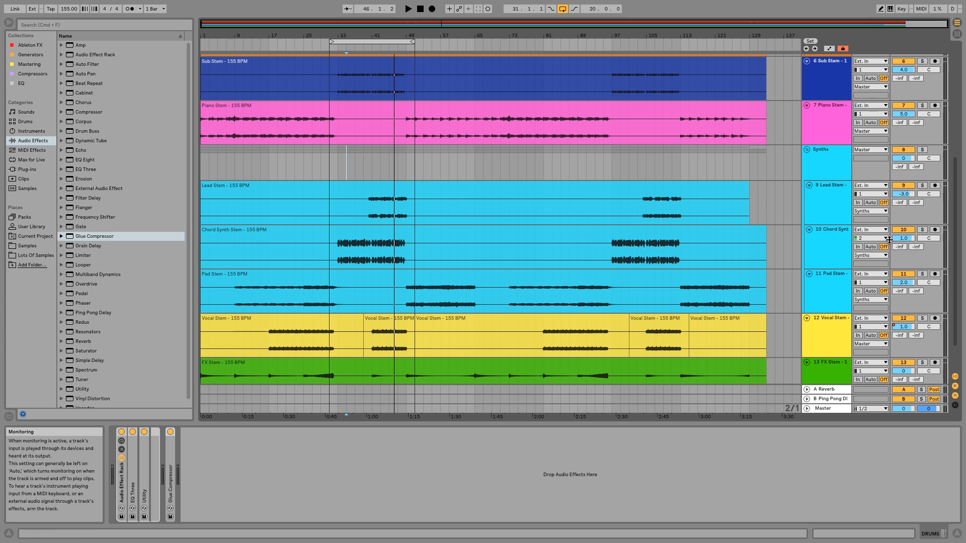
pyautogui.moveTo(906, 242); pyautogui.dragTo(906, 245)
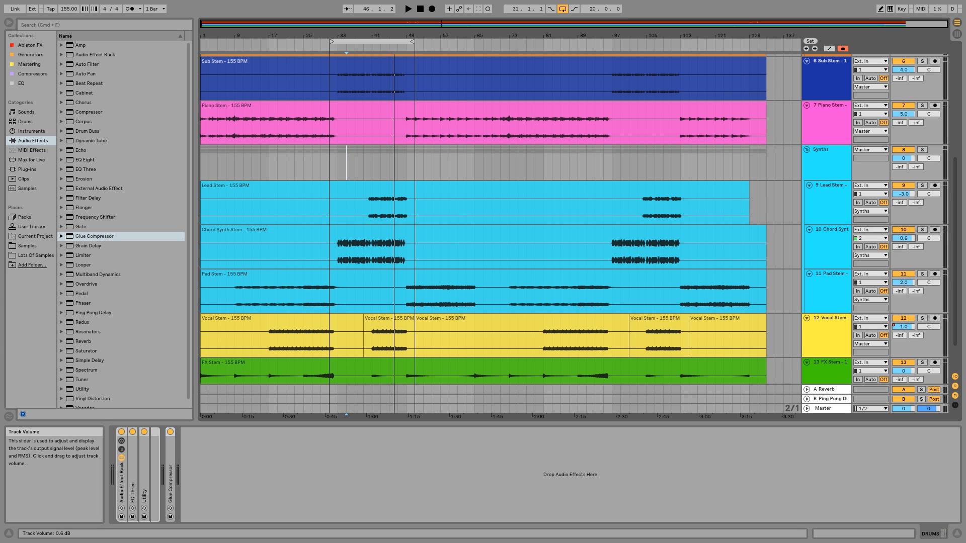
pyautogui.scroll(7, 815, 228)
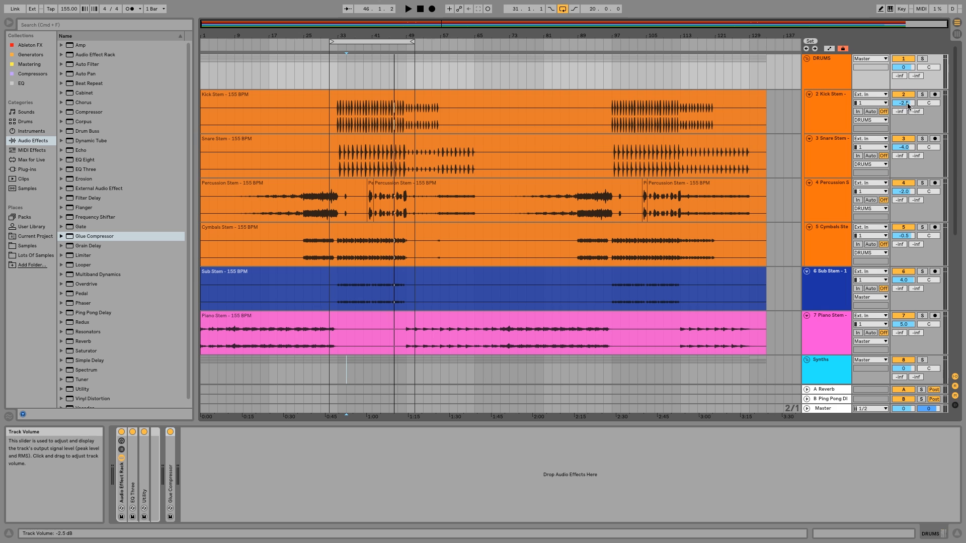
pyautogui.moveTo(903, 102); pyautogui.dragTo(904, 104)
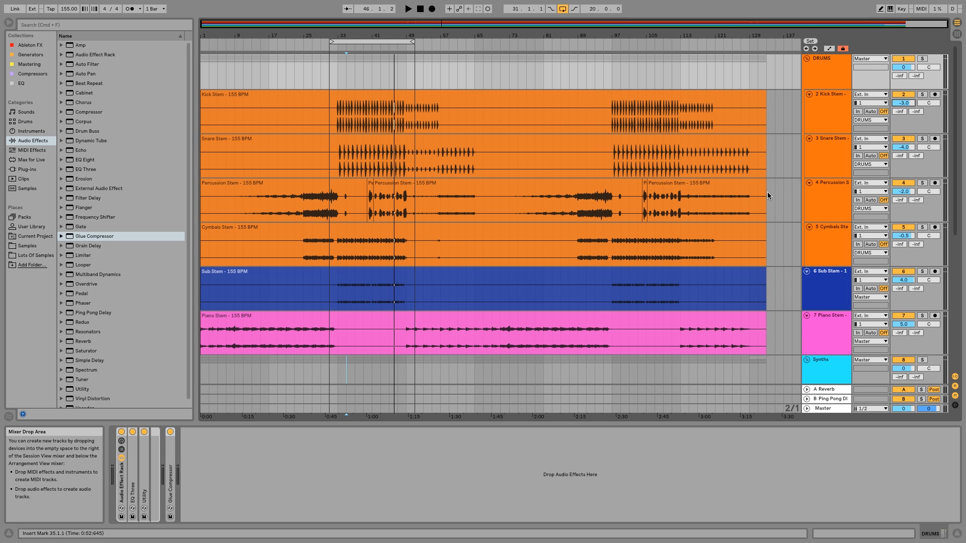
# Add a Glue Compressor to the Master track and enable its soft clipping.
pyautogui.click(823, 408)
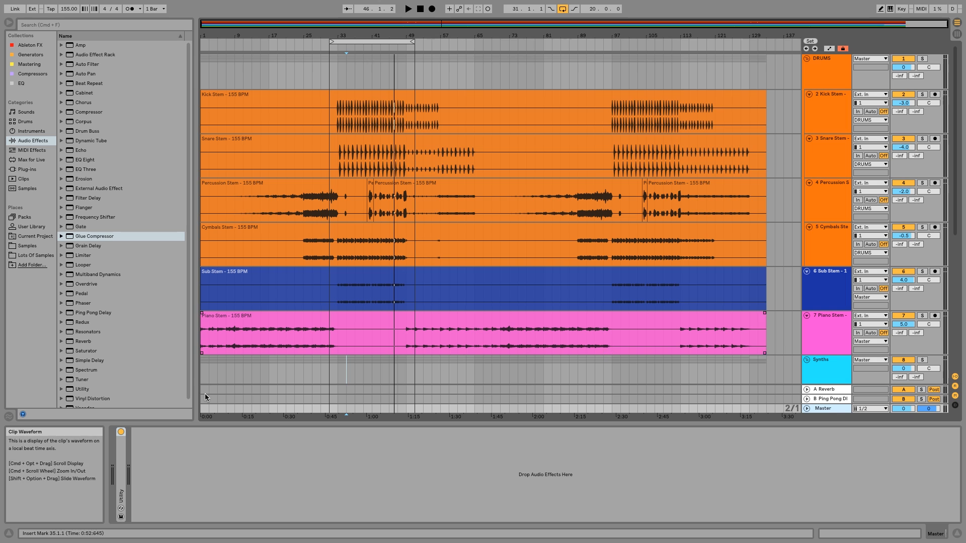
pyautogui.doubleClick(82, 236)
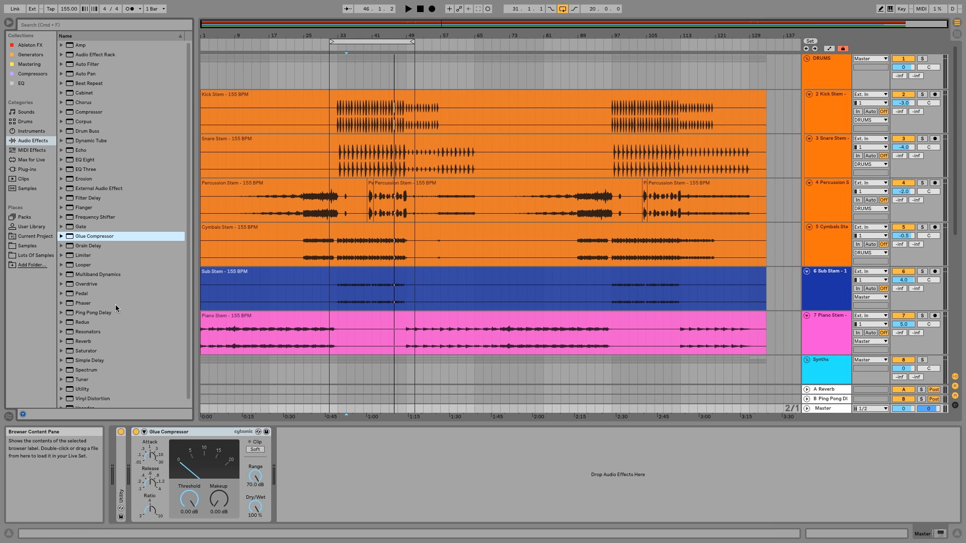
pyautogui.click(255, 449)
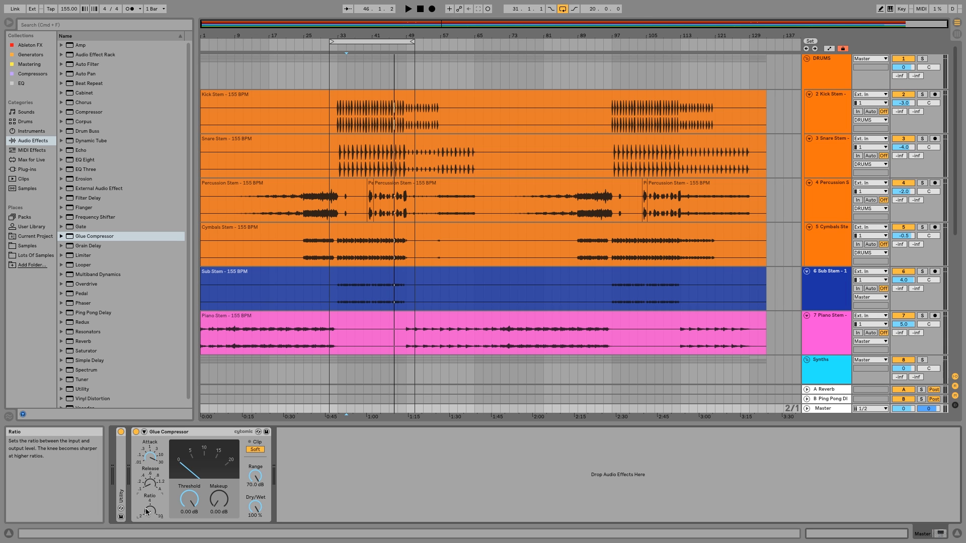
# Play the drop and set the master Glue Compressor's threshold to about -8.57 dB and makeup gain to about 2.22 dB.
pyautogui.click(325, 48)
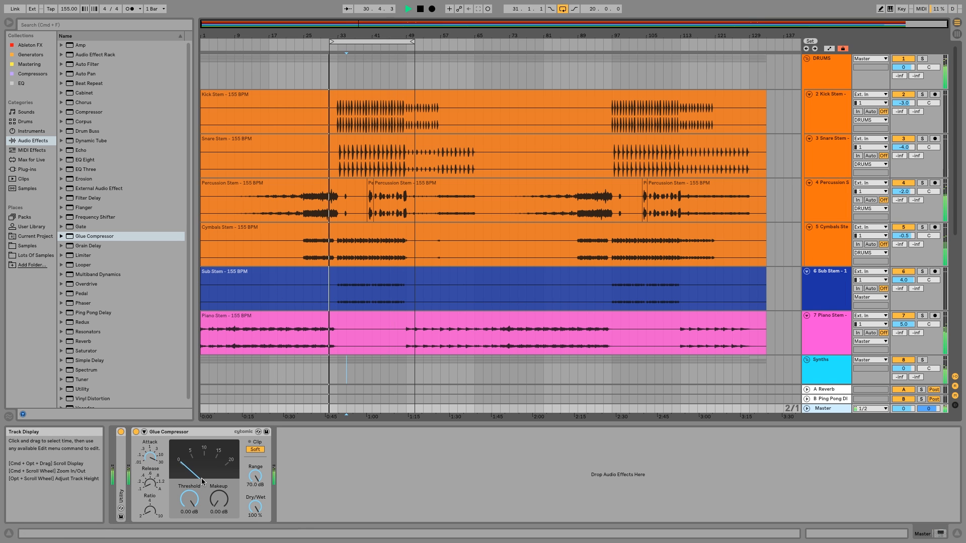
pyautogui.moveTo(185, 503); pyautogui.dragTo(186, 505)
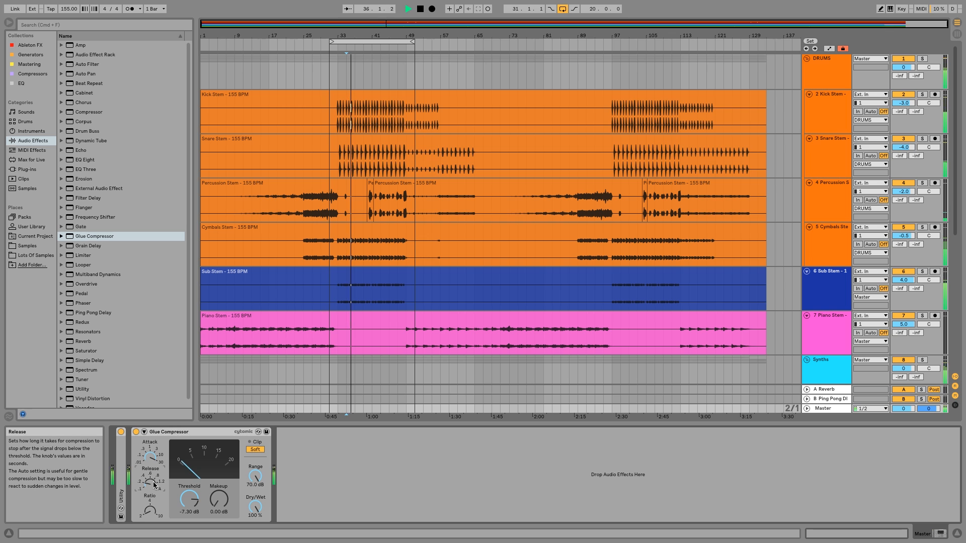
pyautogui.moveTo(183, 502); pyautogui.dragTo(219, 495)
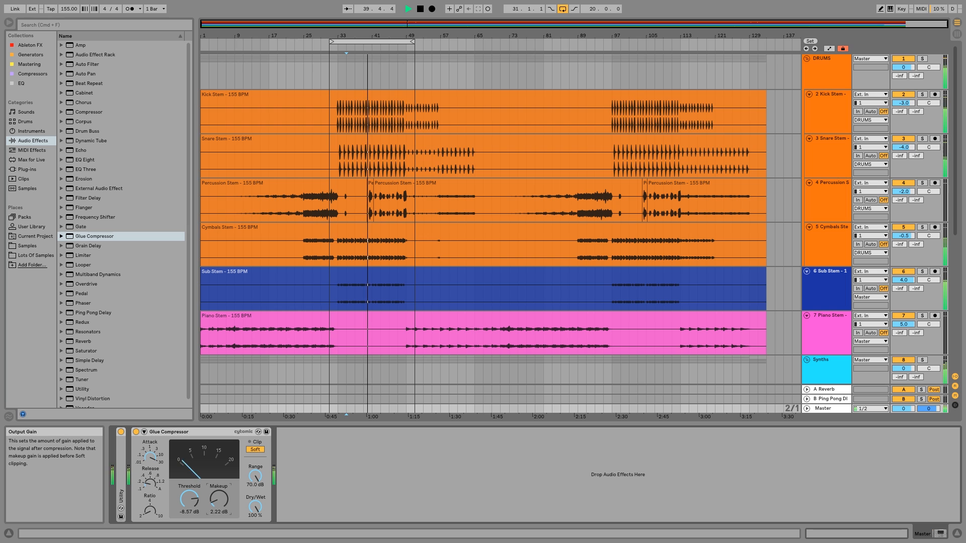
pyautogui.moveTo(219, 499); pyautogui.dragTo(219, 496)
# Enable oversampling on the master Glue Compressor and compare the mix with the compressor bypassed and enabled.
pyautogui.rightClick(164, 433)
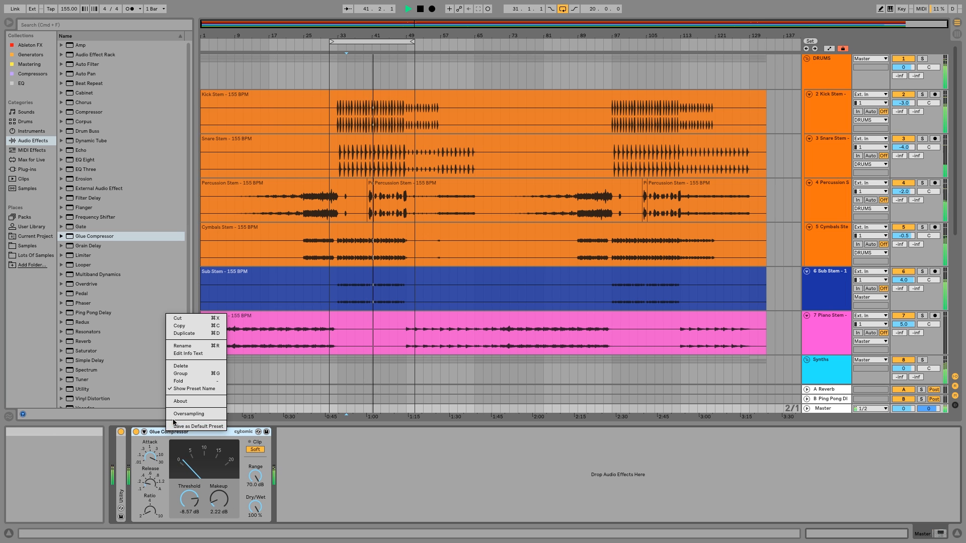
pyautogui.click(174, 415)
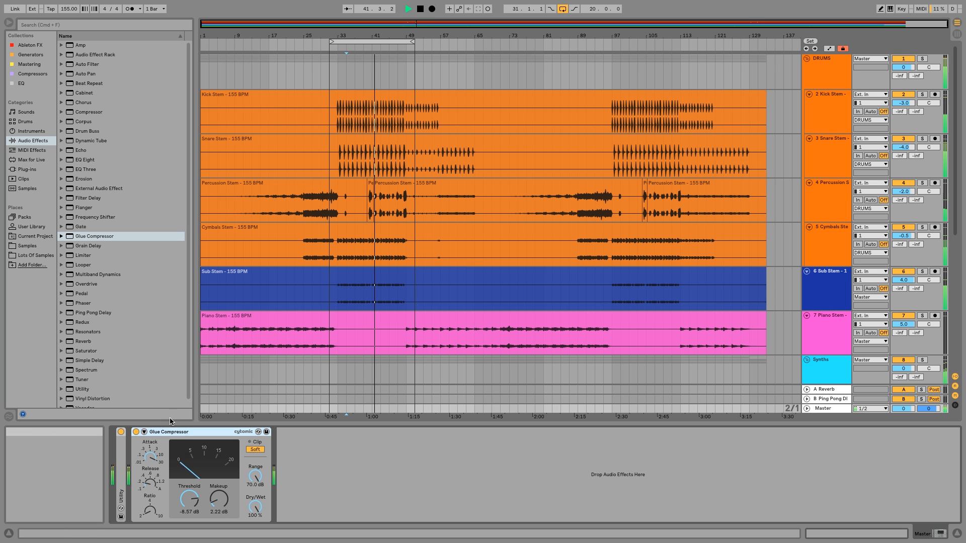
pyautogui.click(136, 433)
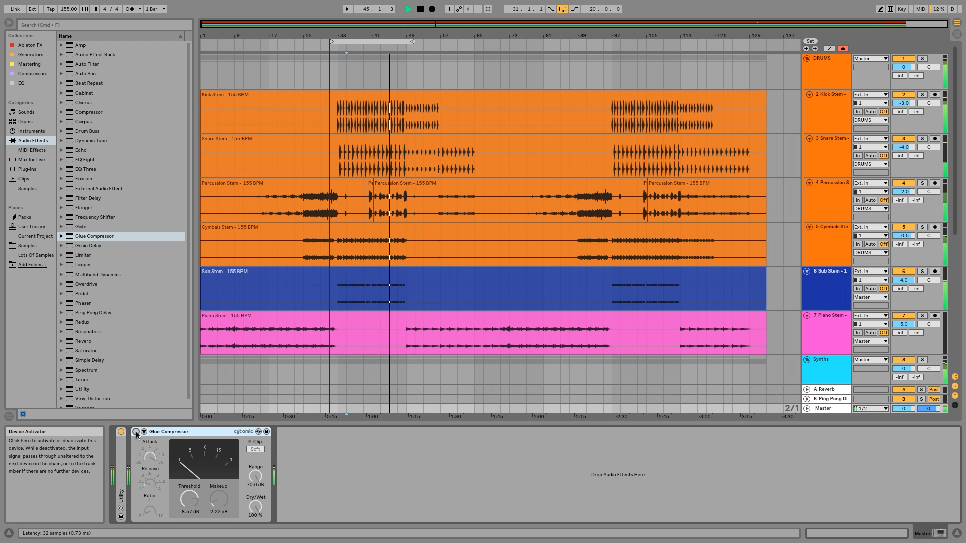
pyautogui.click(136, 432)
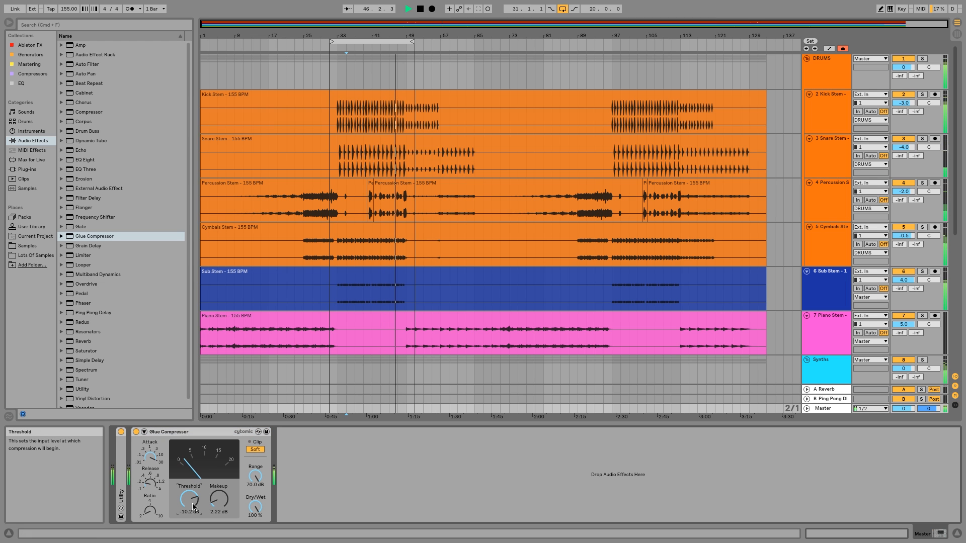
# Set the master Glue Compressor's threshold to about -10.2 dB and compare the drop with the compressor bypassed and enabled.
pyautogui.moveTo(191, 506); pyautogui.dragTo(193, 512)
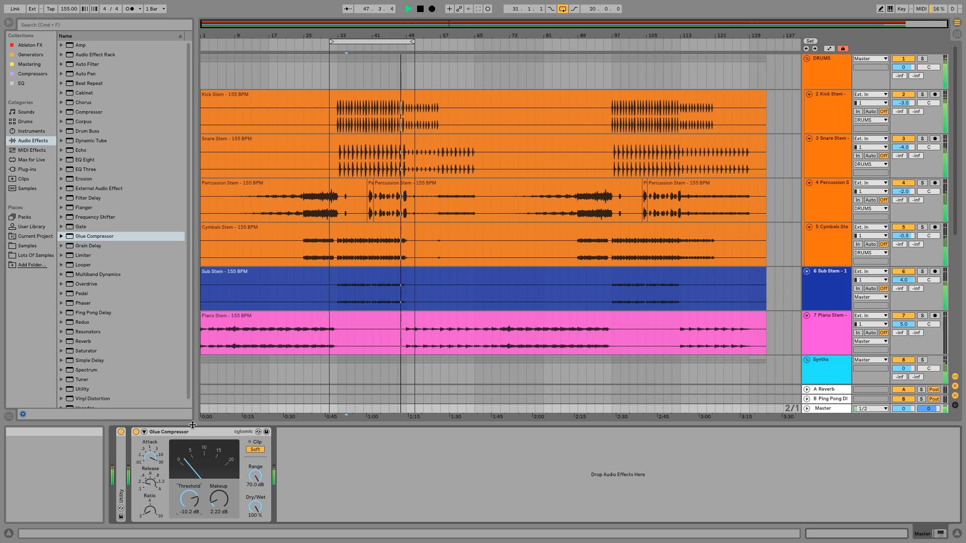
pyautogui.click(337, 45)
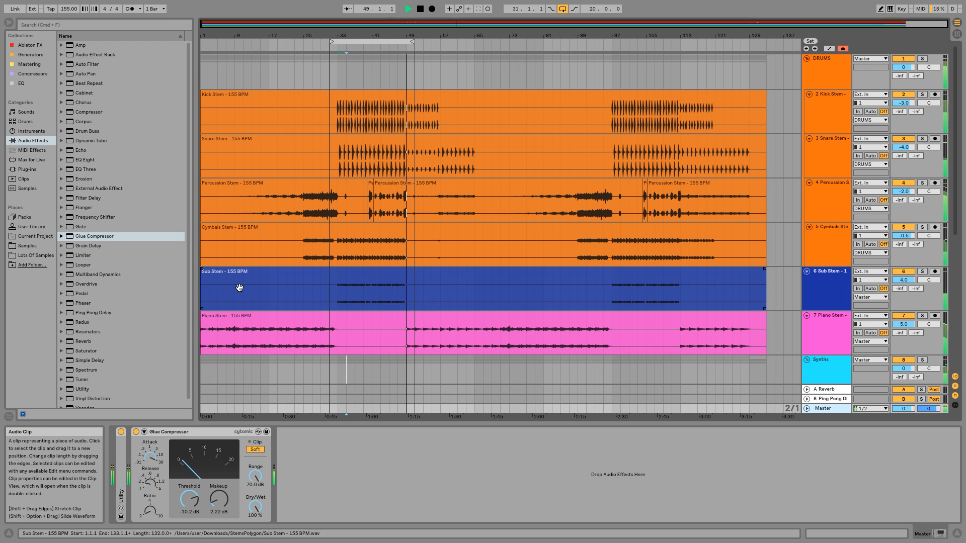
pyautogui.click(136, 433)
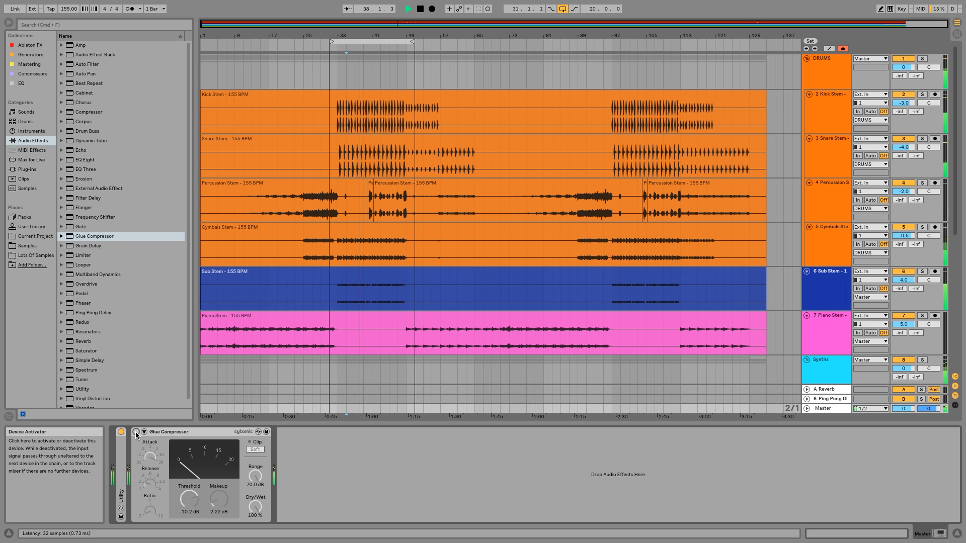
pyautogui.click(136, 433)
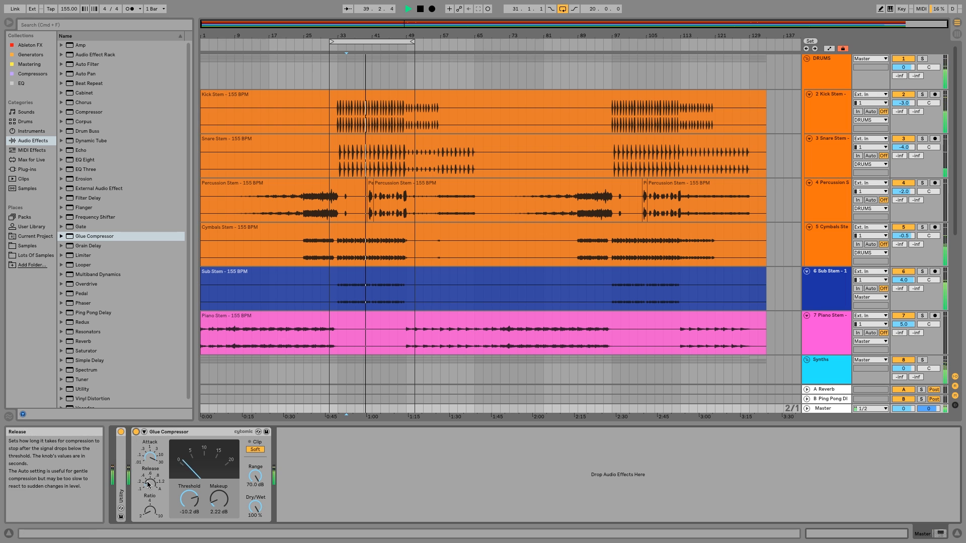
pyautogui.click(136, 433)
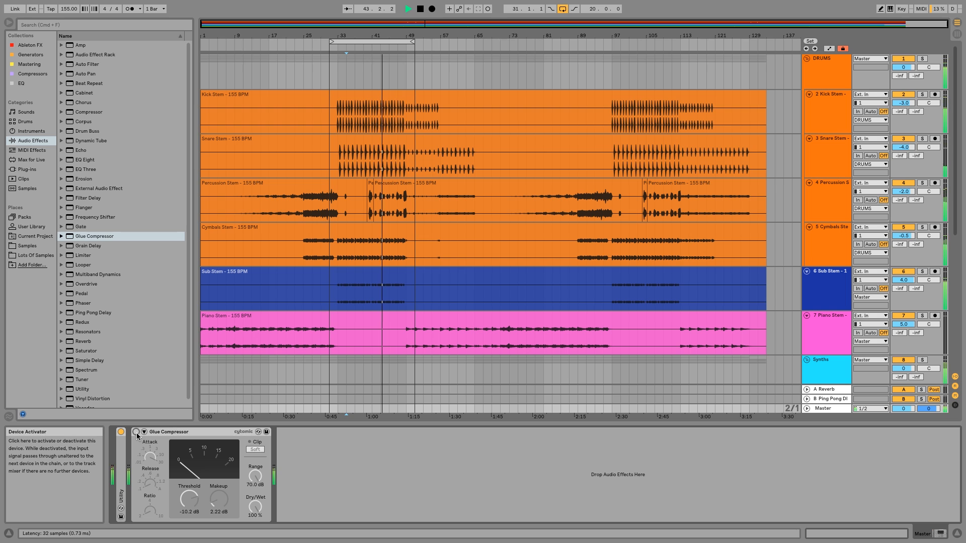
pyautogui.click(136, 433)
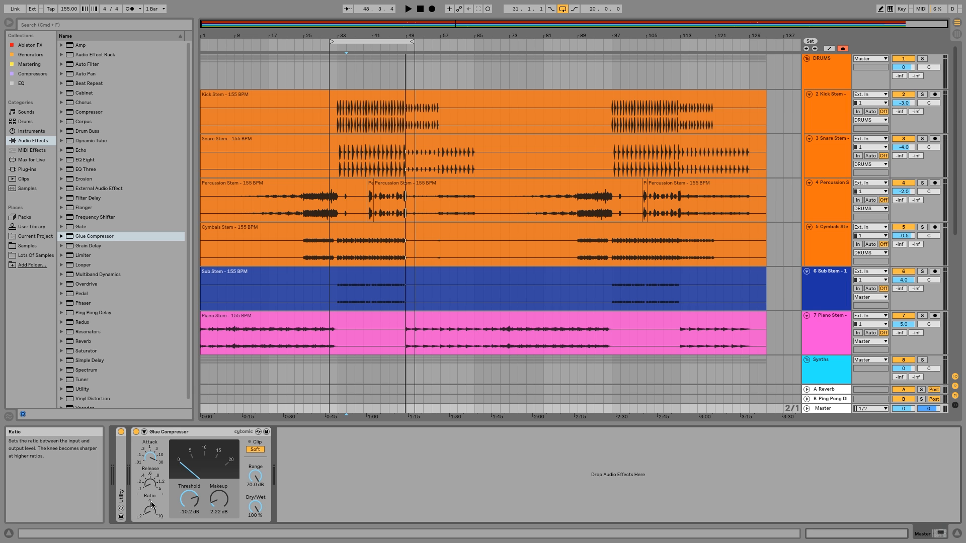
# Collapse the master Glue Compressor and add a Multiband Dynamics device after it on the Master track.
pyautogui.doubleClick(179, 433)
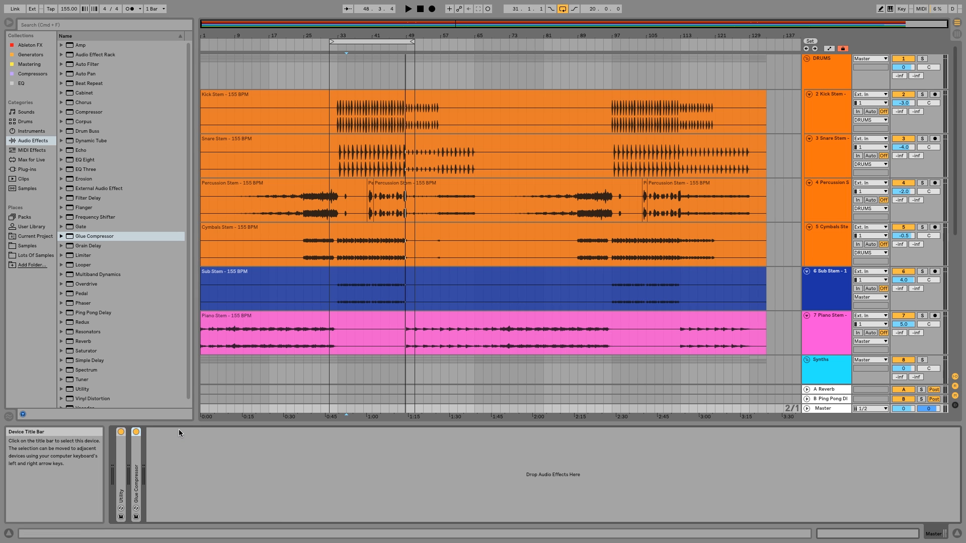
pyautogui.click(180, 446)
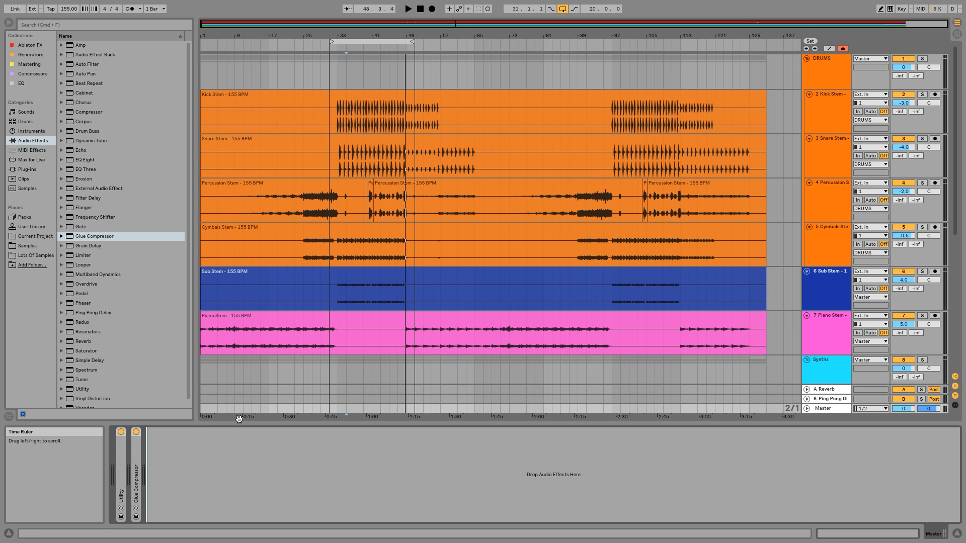
pyautogui.click(61, 274)
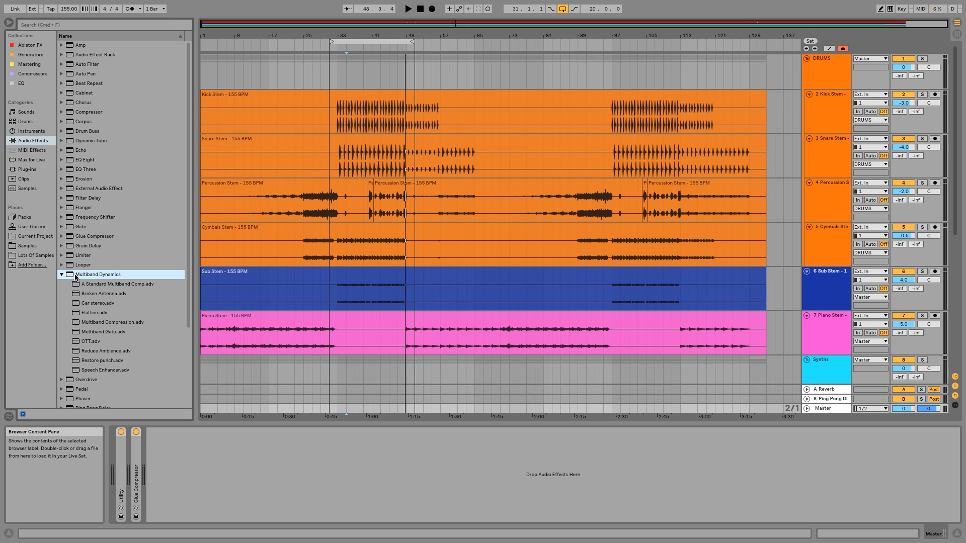
pyautogui.doubleClick(70, 276)
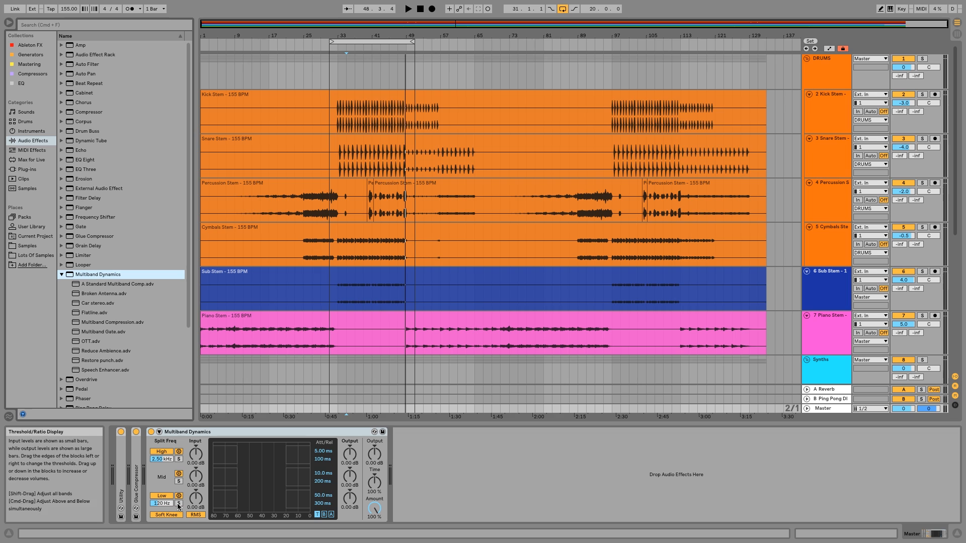
# Set the Multiband Dynamics low-mid crossover to about 188 Hz and the high band's release to 50 ms.
pyautogui.moveTo(168, 508); pyautogui.dragTo(168, 503)
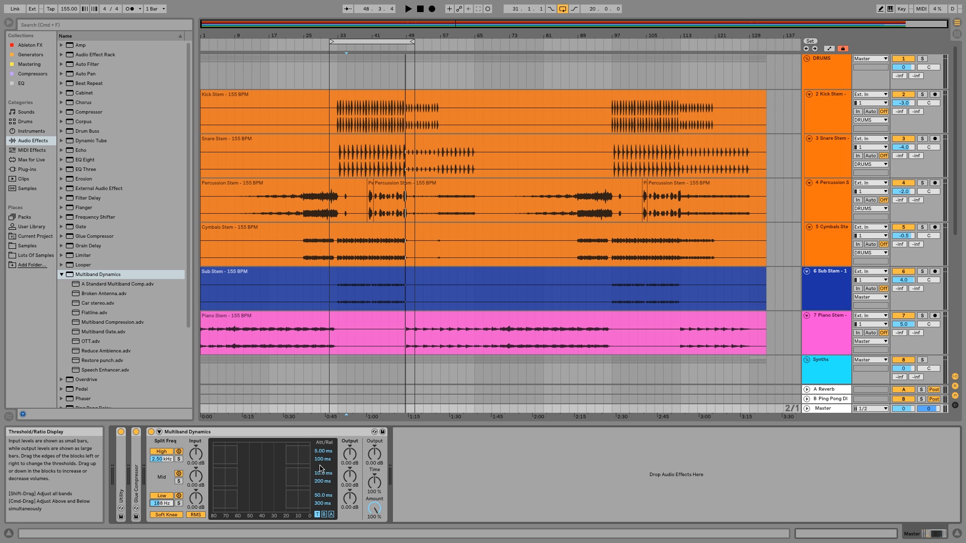
pyautogui.click(331, 515)
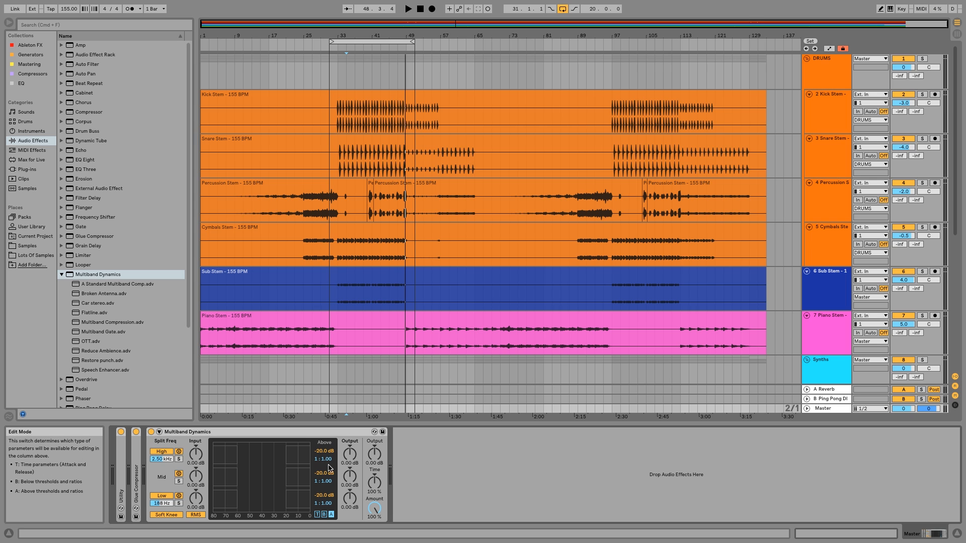
pyautogui.click(324, 514)
pyautogui.click(317, 515)
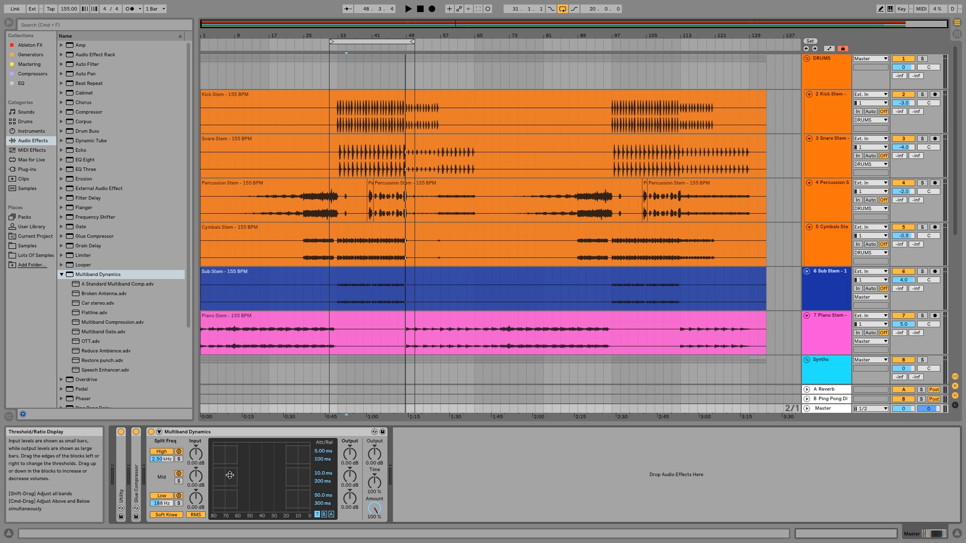
pyautogui.click(323, 460)
pyautogui.write('50.')
pyautogui.click(322, 455)
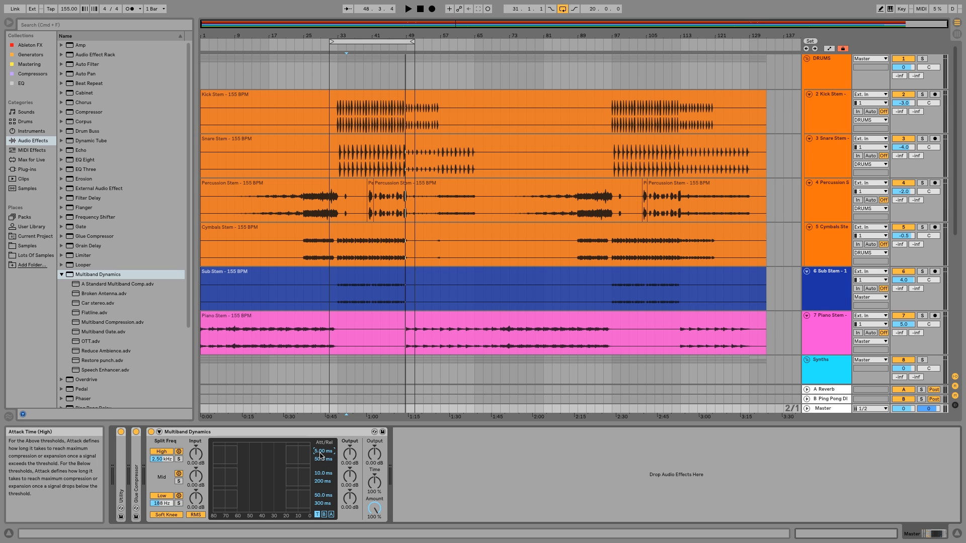
# Set the input gain of the high, mid and low bands in Multiband Dynamics to 3 dB each.
pyautogui.click(200, 463)
pyautogui.write('3')
pyautogui.press('Return')
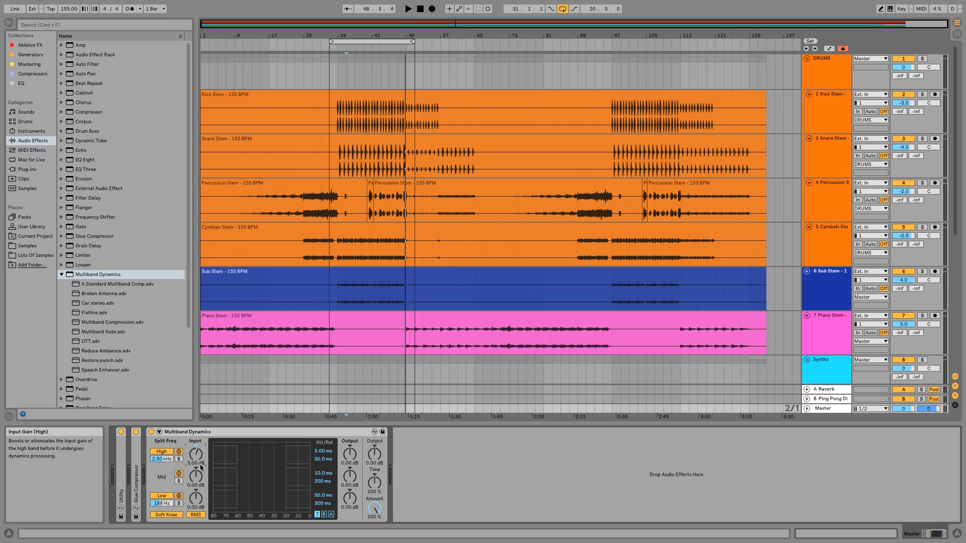
pyautogui.click(200, 486)
pyautogui.write('3')
pyautogui.press('Return')
pyautogui.click(194, 506)
pyautogui.write('3')
pyautogui.press('Return')
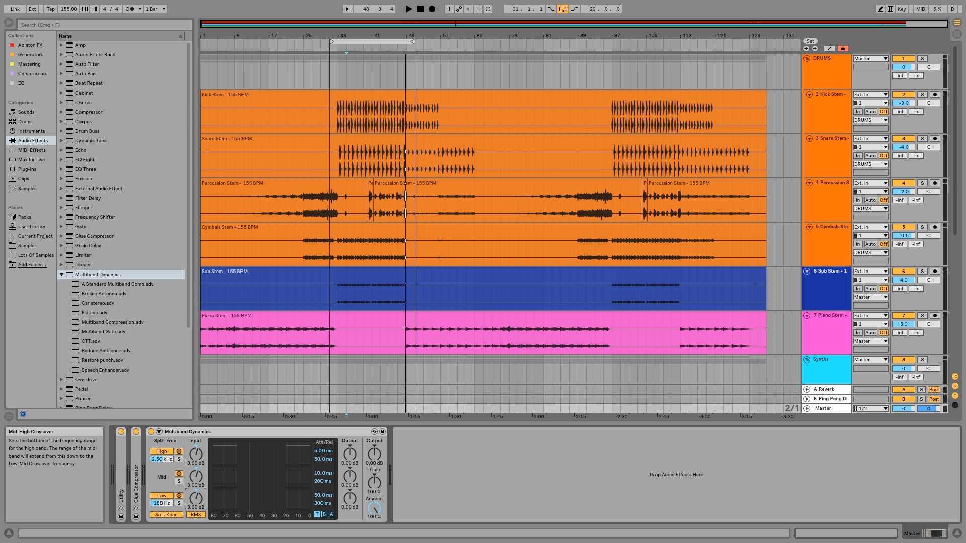
# Set the mid-high crossover to 6.00 kHz and audition the high band in solo during the drop.
pyautogui.click(162, 459)
pyautogui.write('66')
pyautogui.press('Return')
pyautogui.click(179, 459)
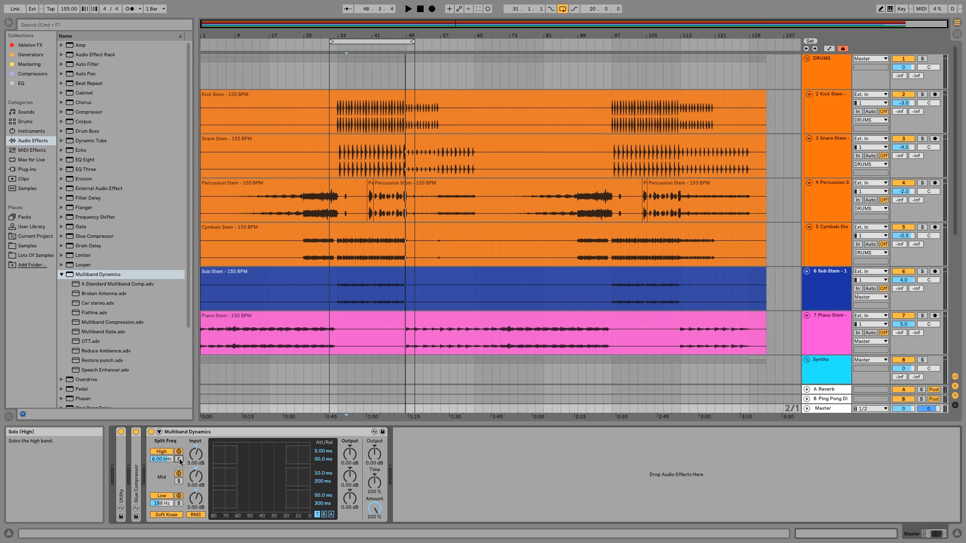
pyautogui.click(344, 48)
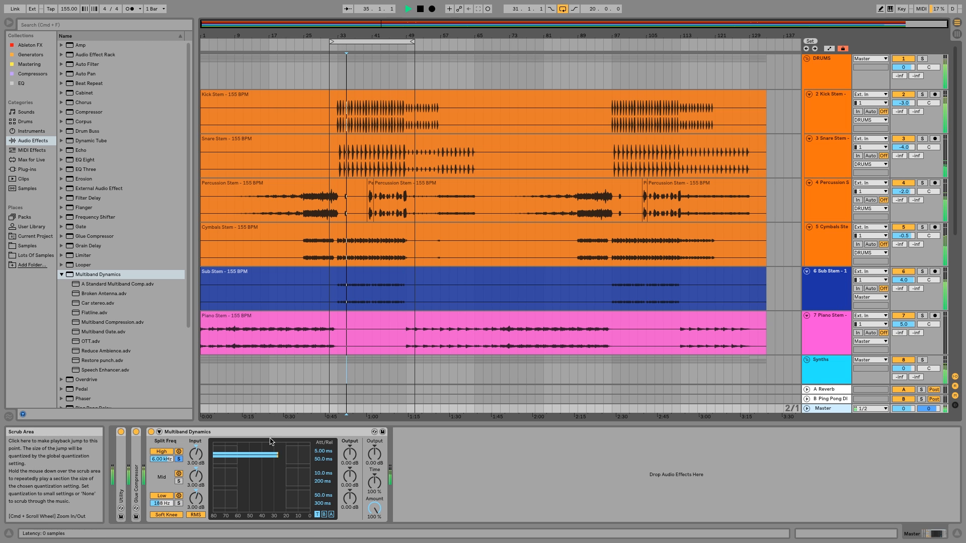
pyautogui.press('space')
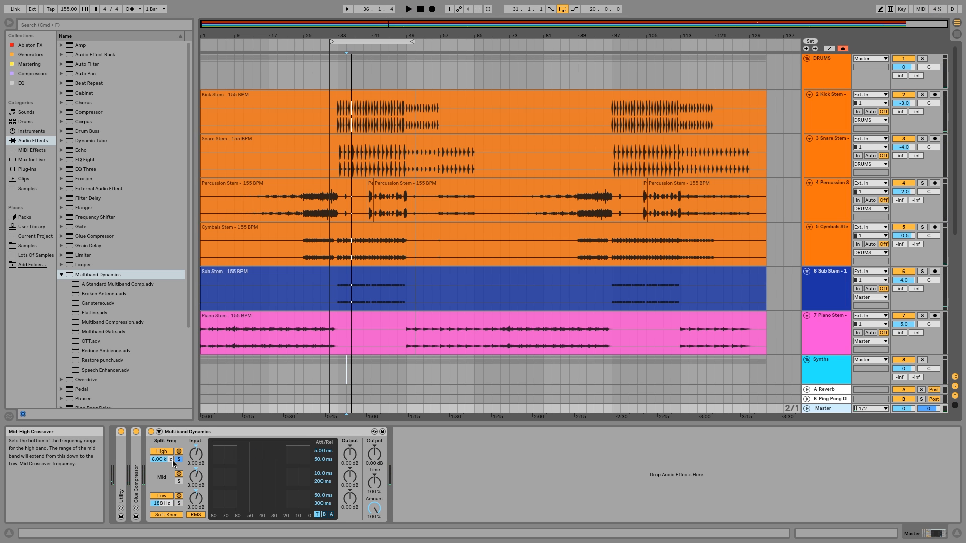
# Audition the mid and low bands in solo and set the low-mid crossover to about 202 Hz.
pyautogui.click(179, 482)
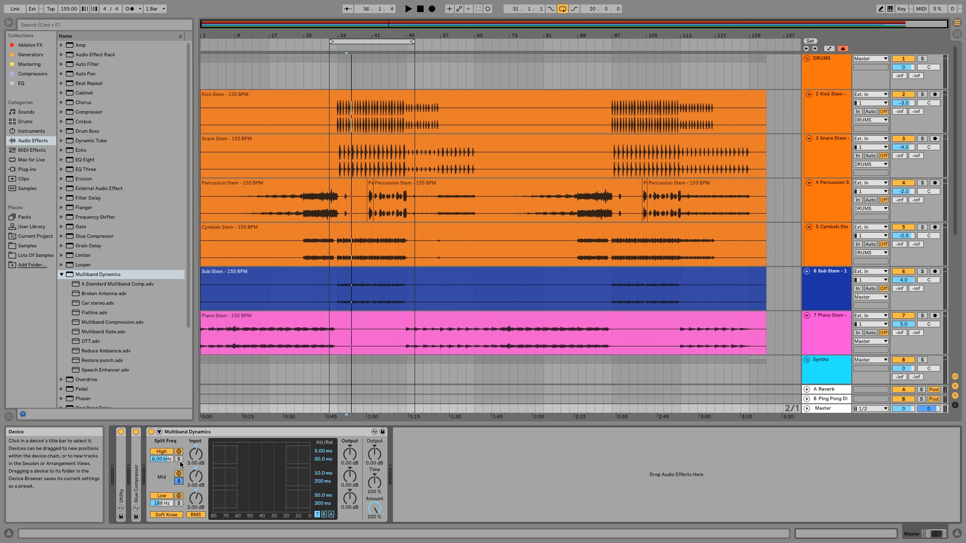
pyautogui.press('space')
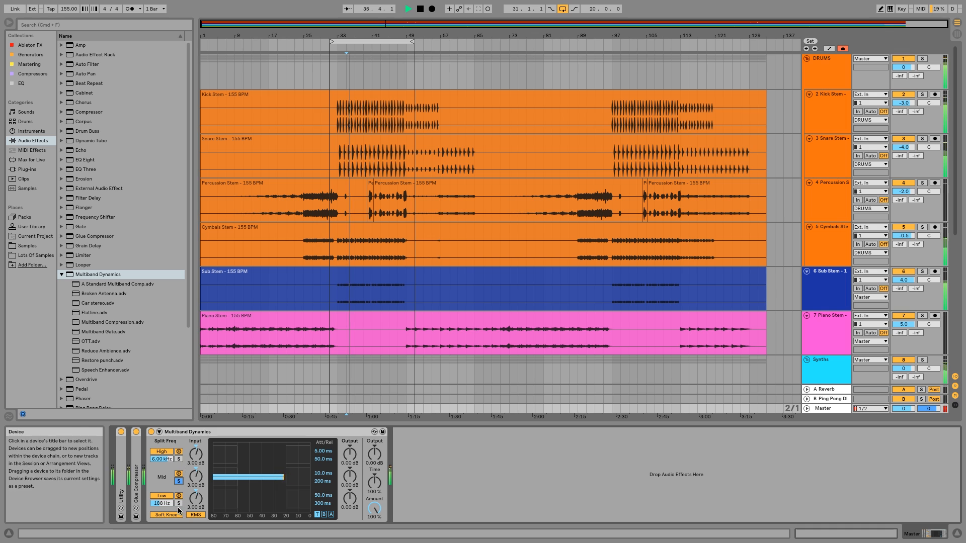
pyautogui.moveTo(162, 504); pyautogui.dragTo(162, 497)
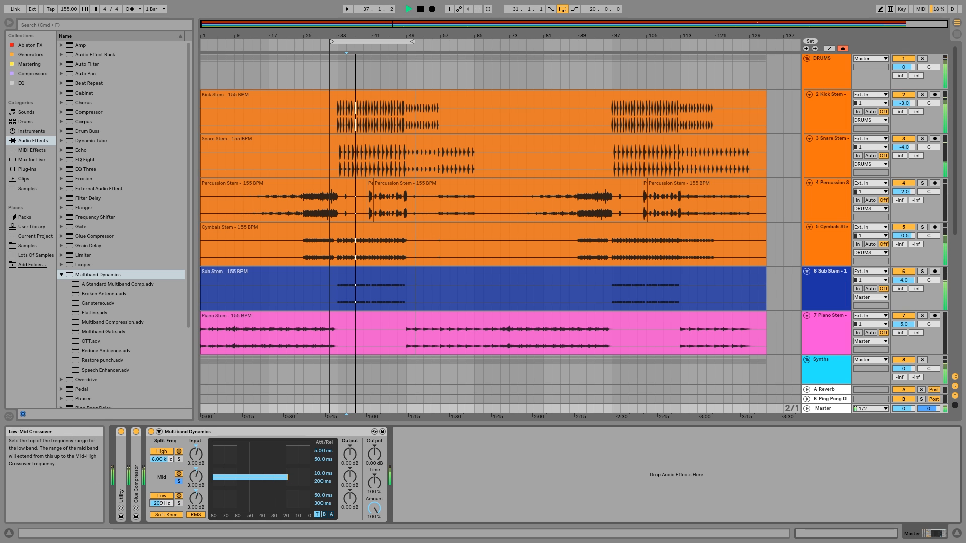
pyautogui.press('space')
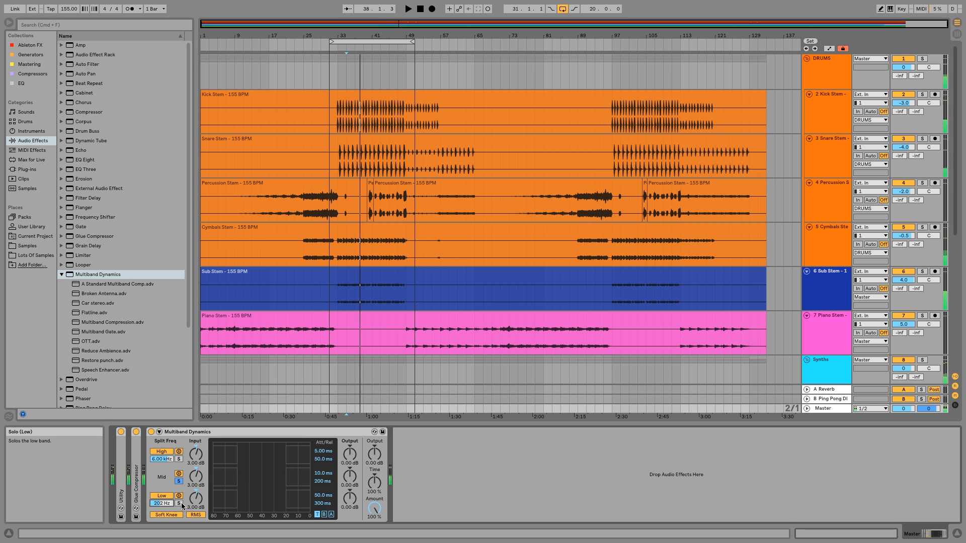
pyautogui.click(179, 503)
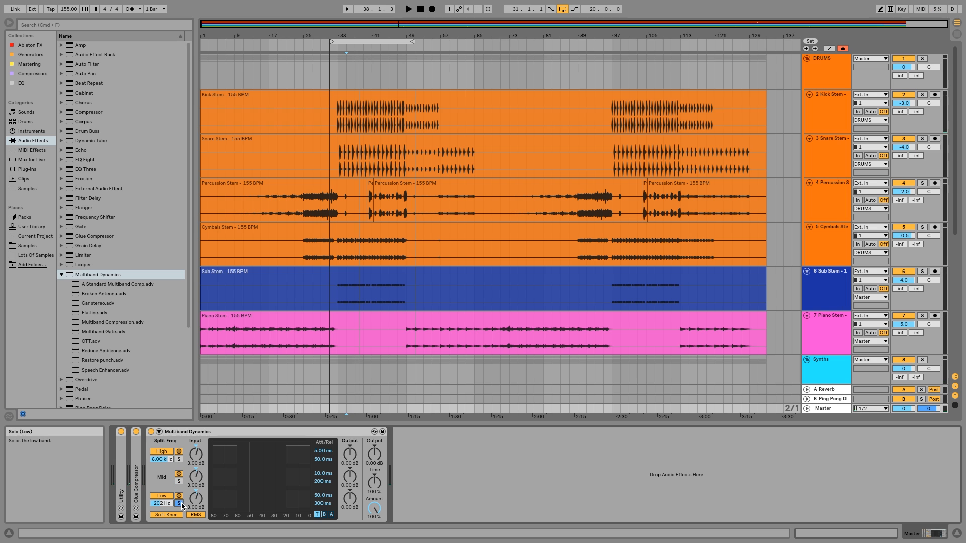
pyautogui.press('space')
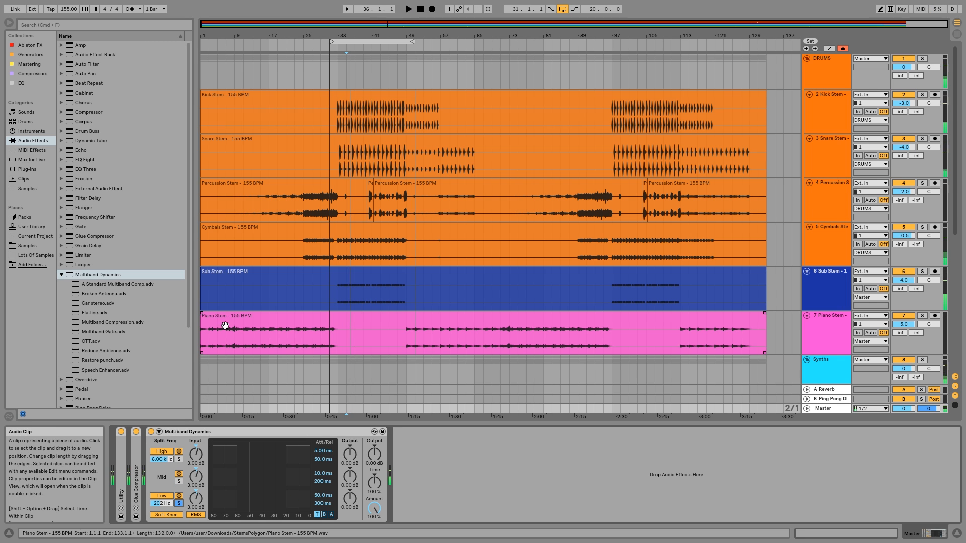
# Expand the master Utility and enable Bass Mono with its frequency set to 200 Hz.
pyautogui.doubleClick(124, 449)
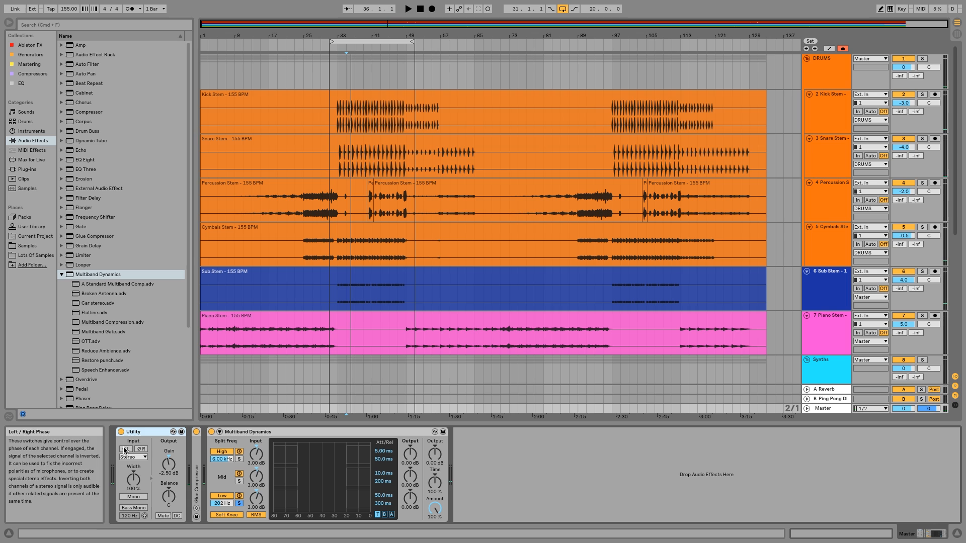
pyautogui.click(139, 508)
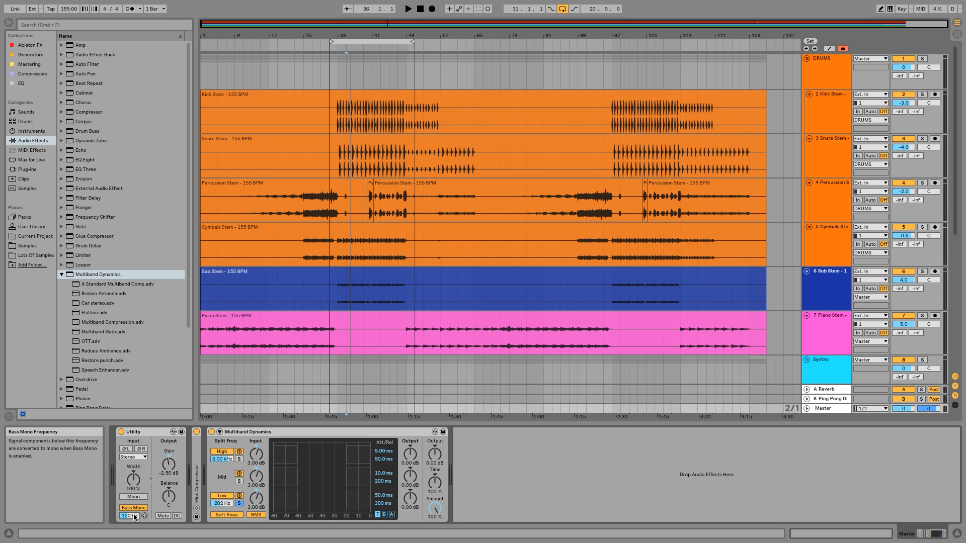
pyautogui.write('200')
pyautogui.press('Return')
# Set the master Utility's stereo width to 110% and collapse the device.
pyautogui.click(134, 482)
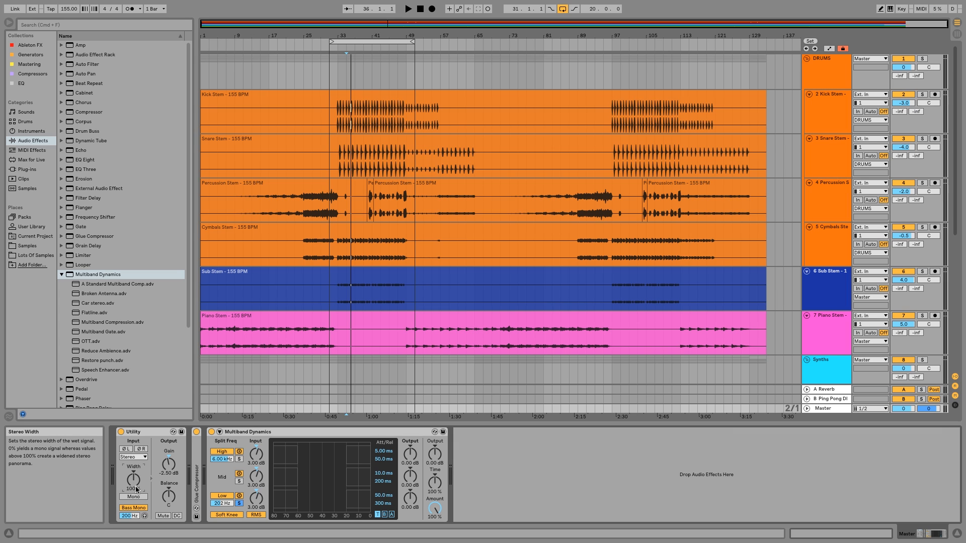
pyautogui.click(135, 490)
pyautogui.write('110')
pyautogui.press('Return')
pyautogui.doubleClick(148, 434)
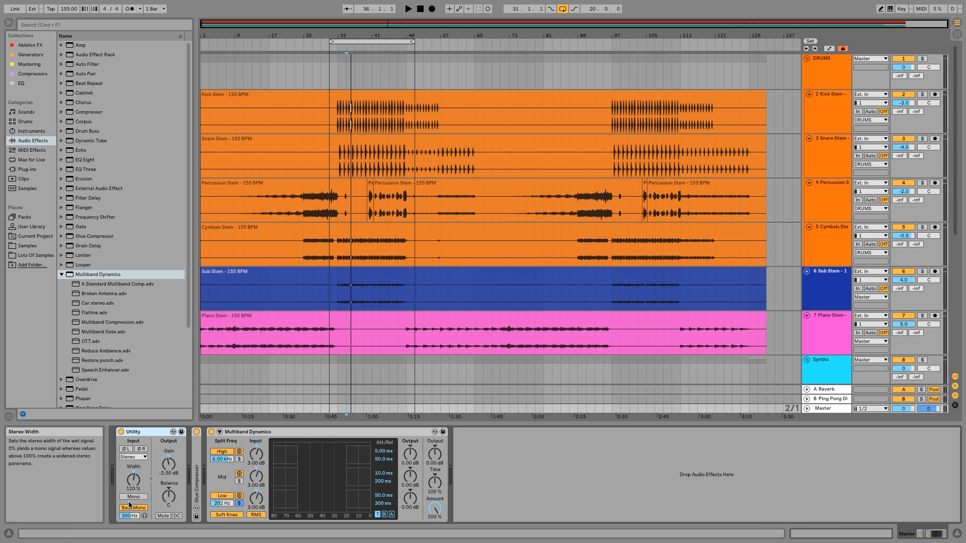
pyautogui.doubleClick(123, 483)
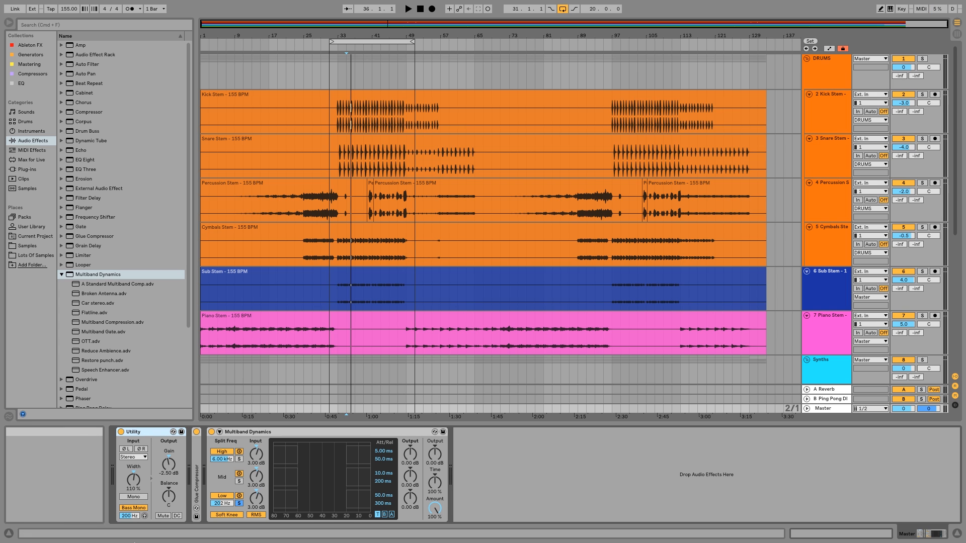
pyautogui.doubleClick(151, 432)
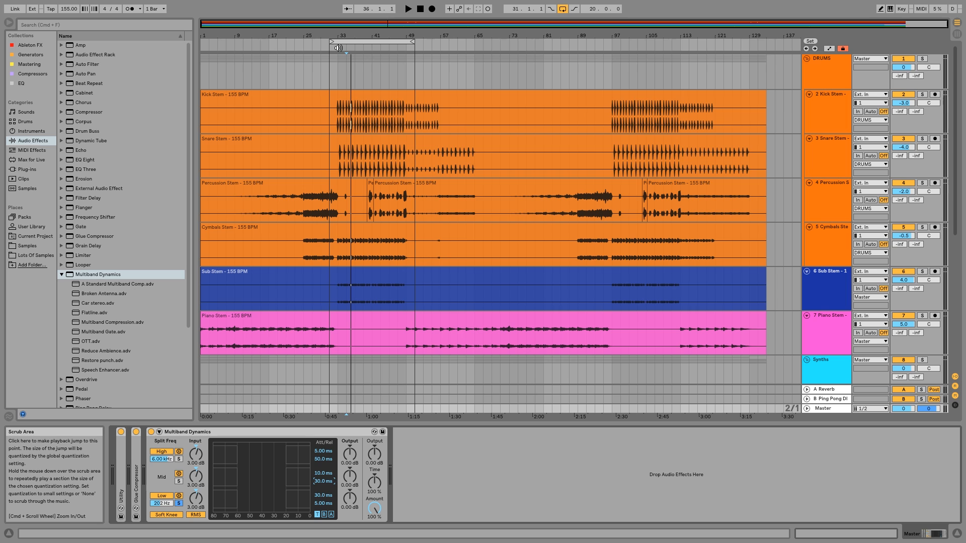
# Set the Multiband Dynamics above ratios to about 1:2.13 for low, 1:2.21 for mid and 1:3.05 for high, and play the drop.
pyautogui.click(331, 515)
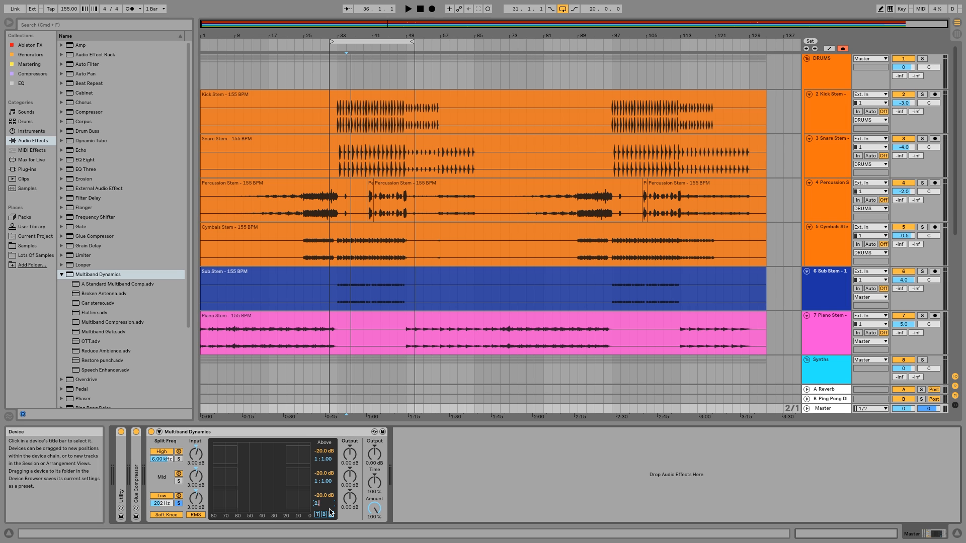
pyautogui.write('2')
pyautogui.press('Return')
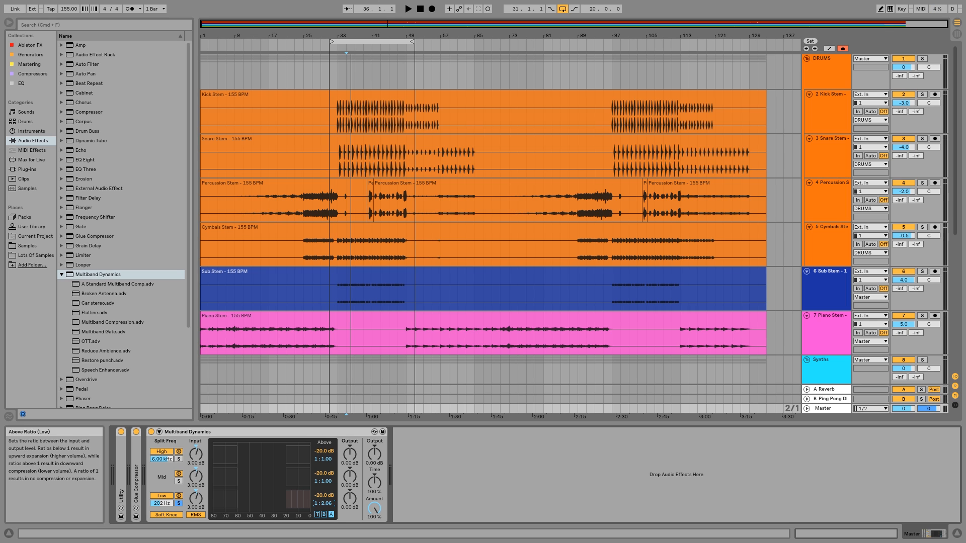
pyautogui.moveTo(317, 481); pyautogui.dragTo(324, 458)
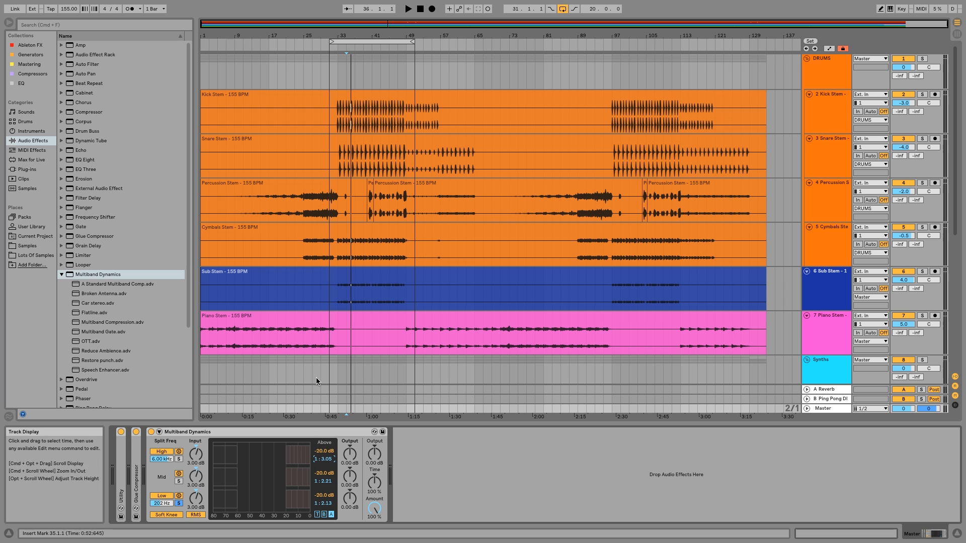
pyautogui.click(337, 36)
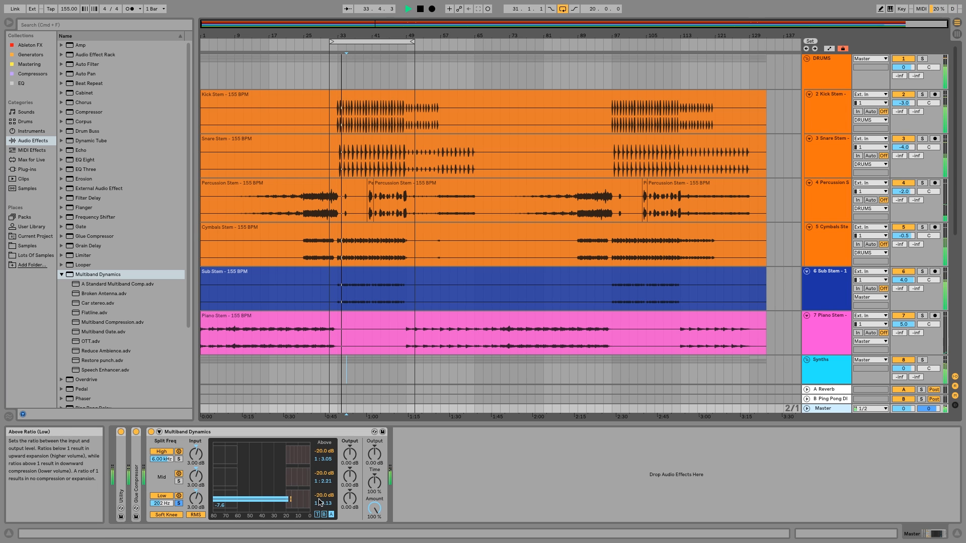
pyautogui.moveTo(323, 496)
pyautogui.mouseDown()
pyautogui.moveTo(323, 518)
pyautogui.moveTo(323, 488)
pyautogui.mouseUp()
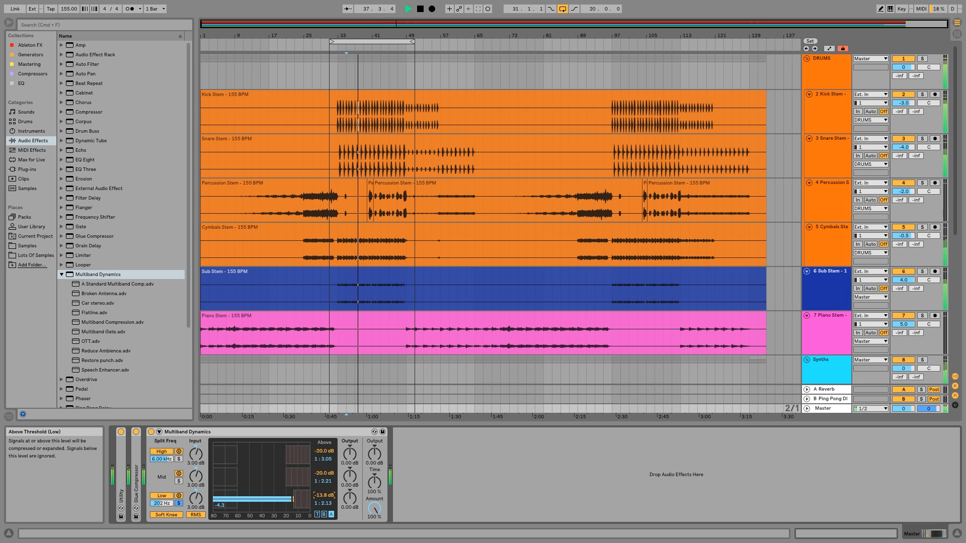
pyautogui.doubleClick(322, 497)
pyautogui.rightClick(321, 497)
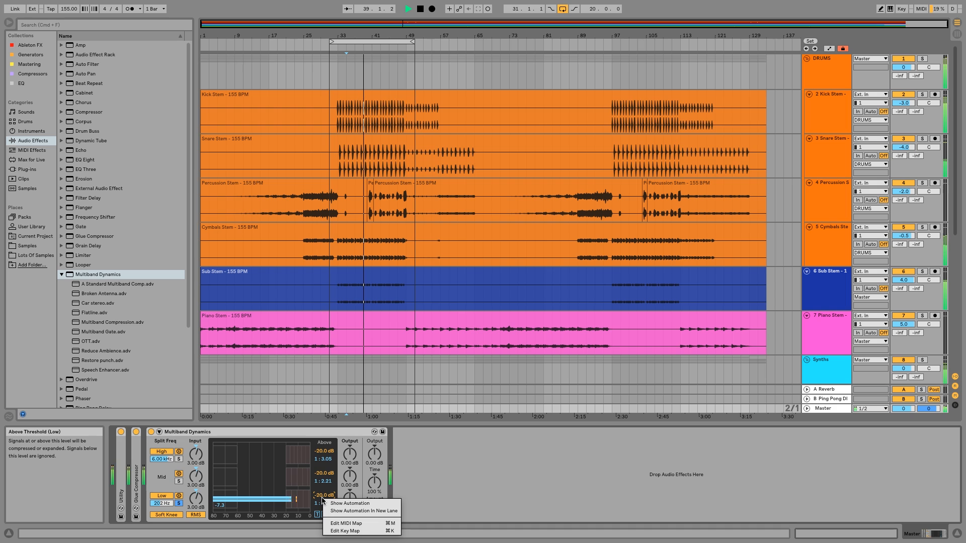
pyautogui.press('Escape')
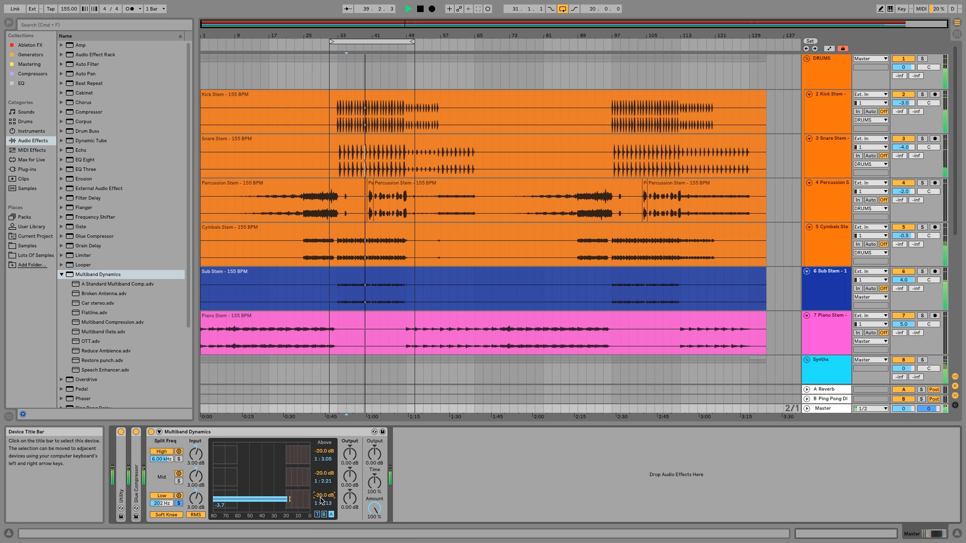
# Audition the mid and high bands in solo and set their above thresholds to about -18.1 dB for mid and -21.2 dB for high.
pyautogui.click(178, 482)
pyautogui.moveTo(324, 473); pyautogui.dragTo(324, 472)
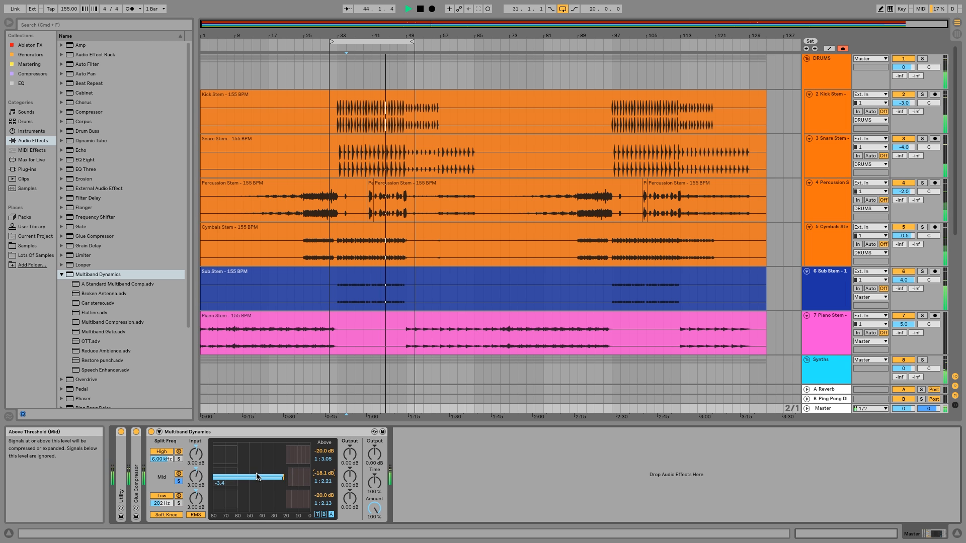
pyautogui.click(179, 459)
pyautogui.moveTo(324, 451); pyautogui.dragTo(324, 459)
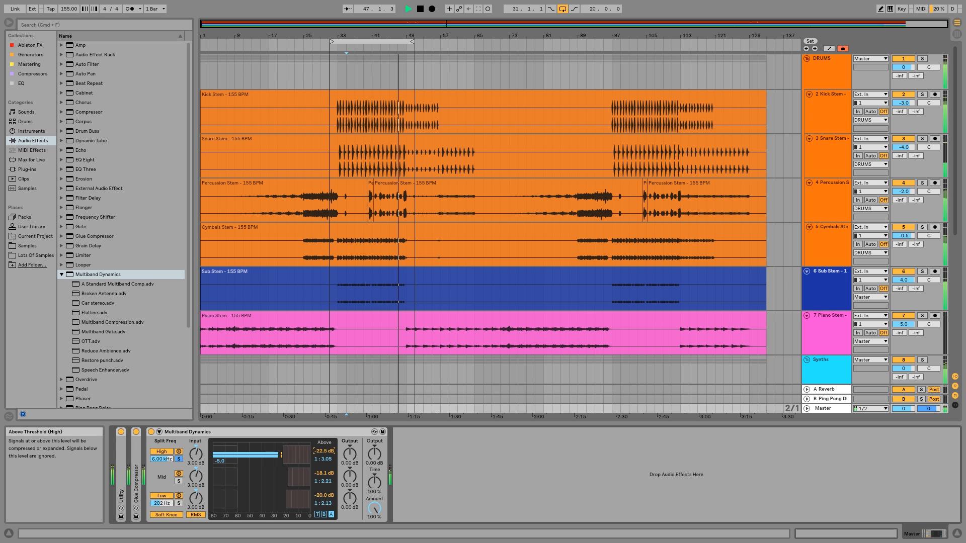
pyautogui.click(178, 461)
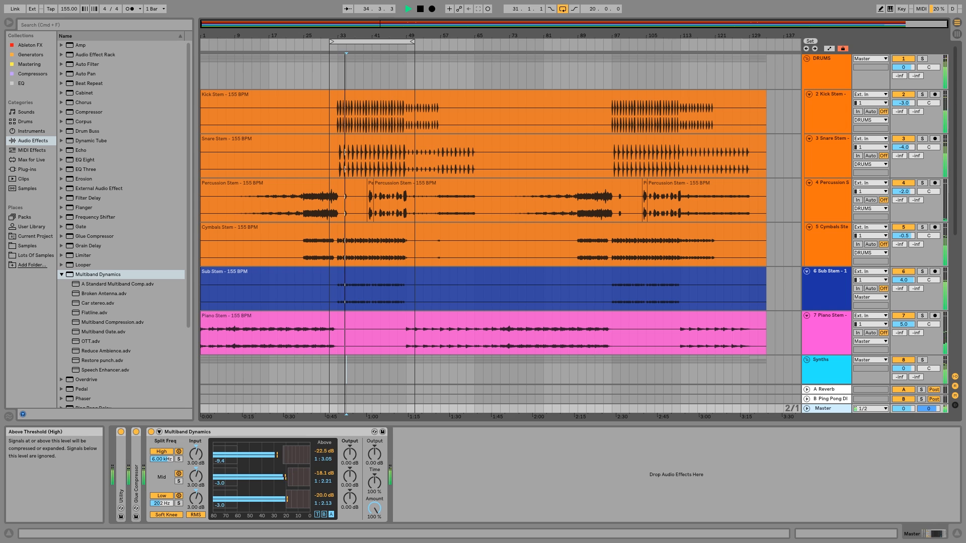
pyautogui.moveTo(324, 451); pyautogui.dragTo(325, 451)
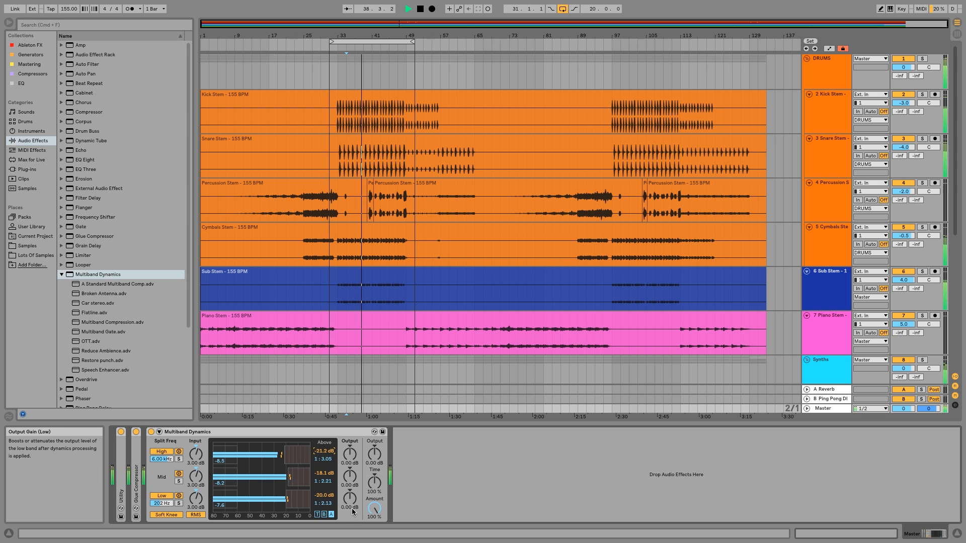
# Set the low band's output gain to 0.50 dB, above threshold to -17.5 dB and above ratio to 1:2.03, and replay the drop.
pyautogui.moveTo(352, 512); pyautogui.dragTo(324, 492)
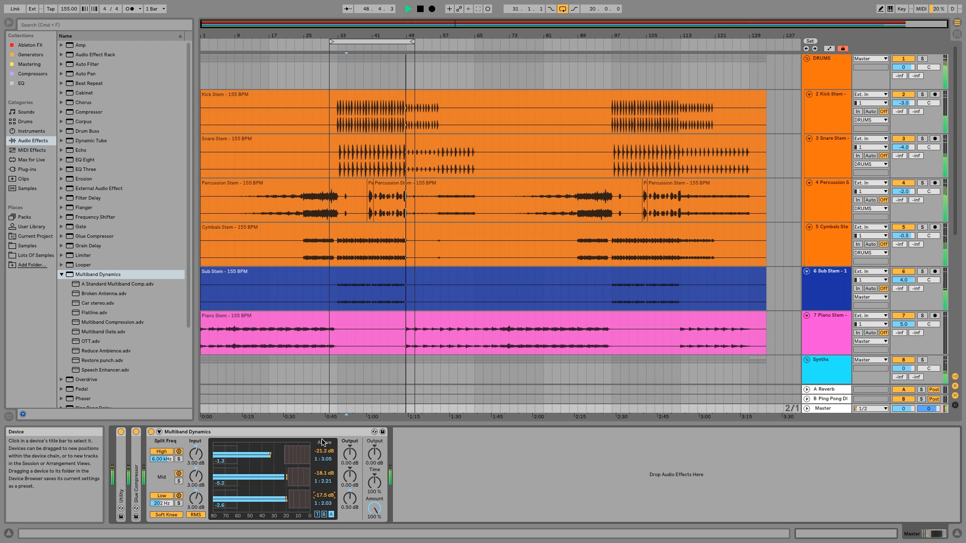
pyautogui.click(381, 47)
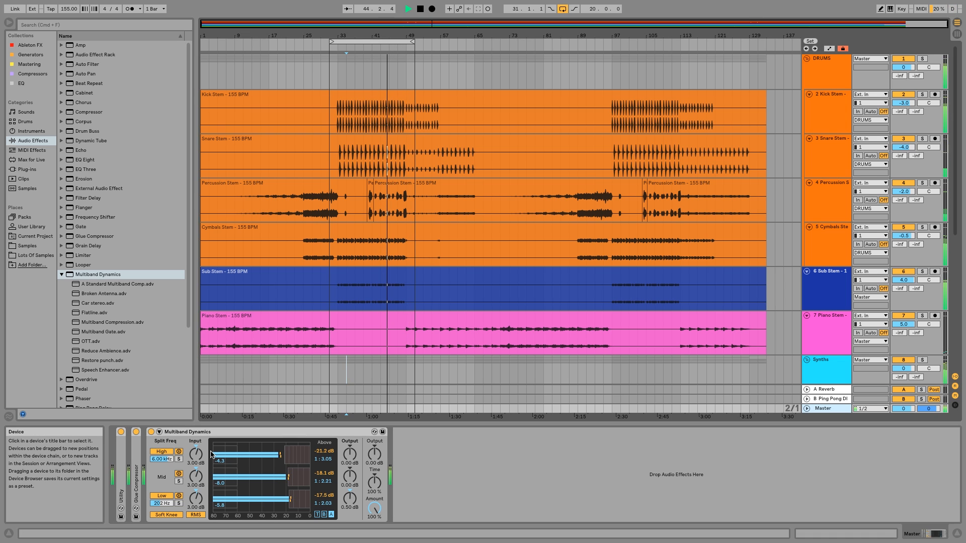
# Compare the drop with Multiband Dynamics bypassed and active, and stop playback.
pyautogui.click(151, 432)
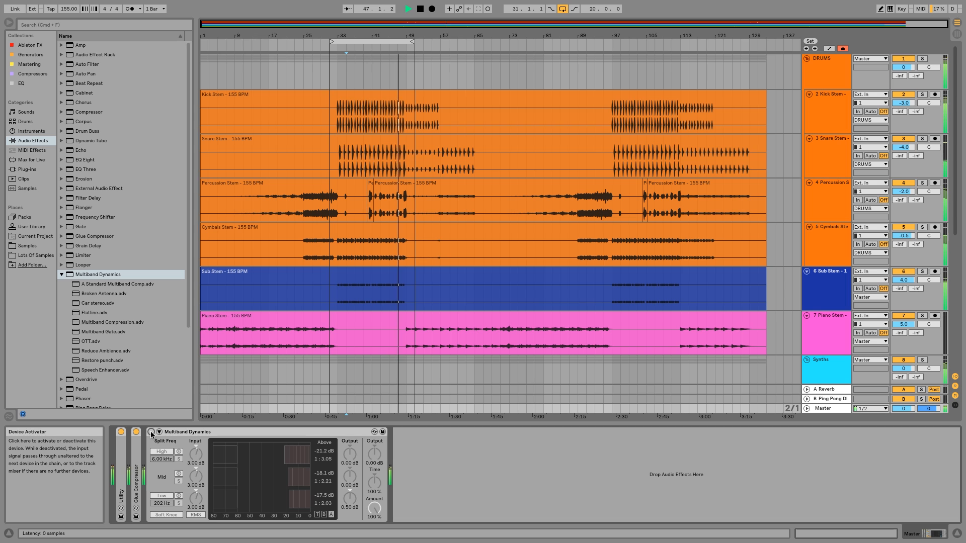
pyautogui.click(151, 432)
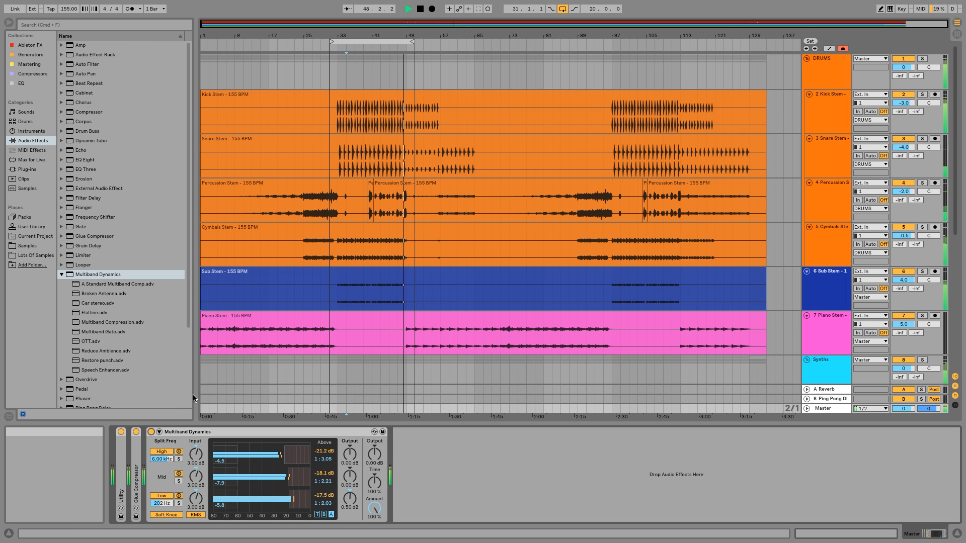
pyautogui.press('space')
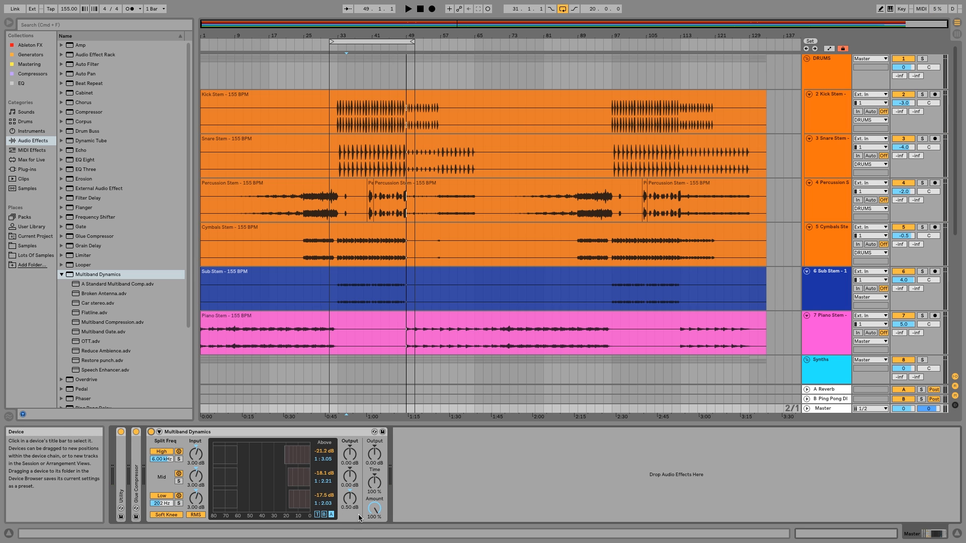
# Set the Multiband Dynamics amount to 50%, and collapse both the device and its preset list in the browser.
pyautogui.click(373, 520)
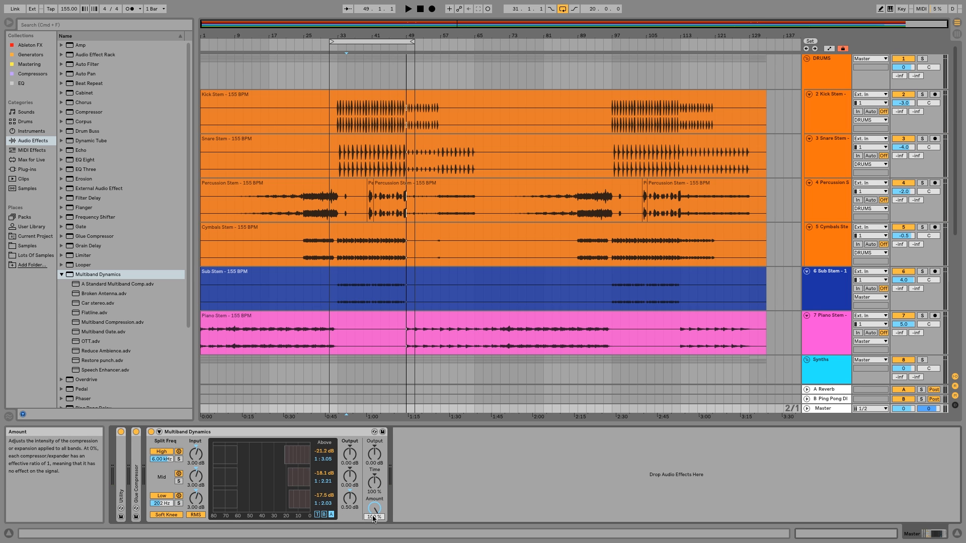
pyautogui.write('50')
pyautogui.press('Return')
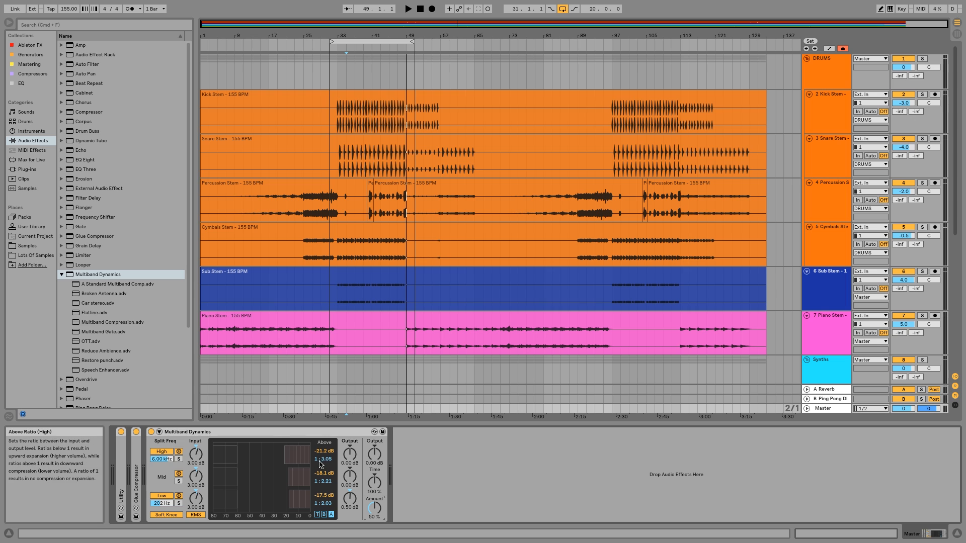
pyautogui.doubleClick(265, 436)
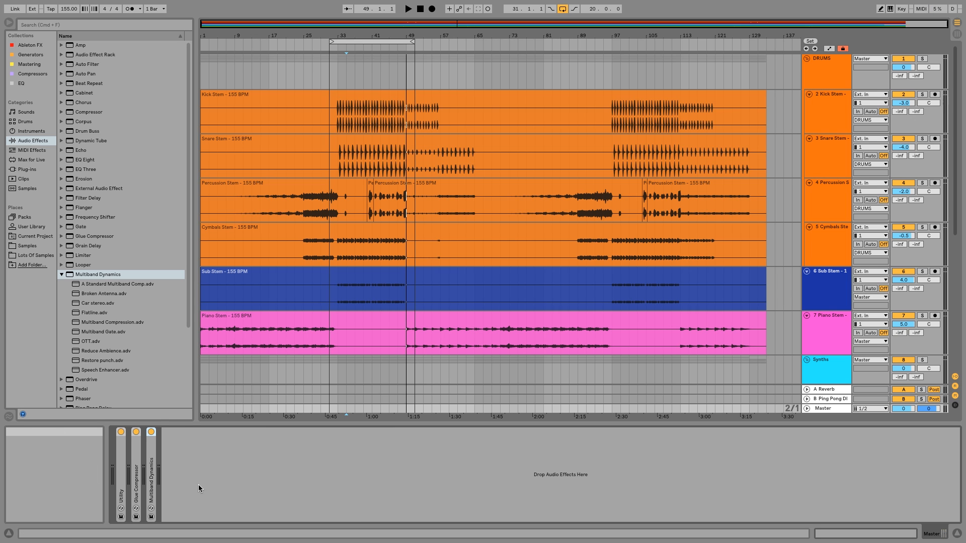
pyautogui.click(62, 275)
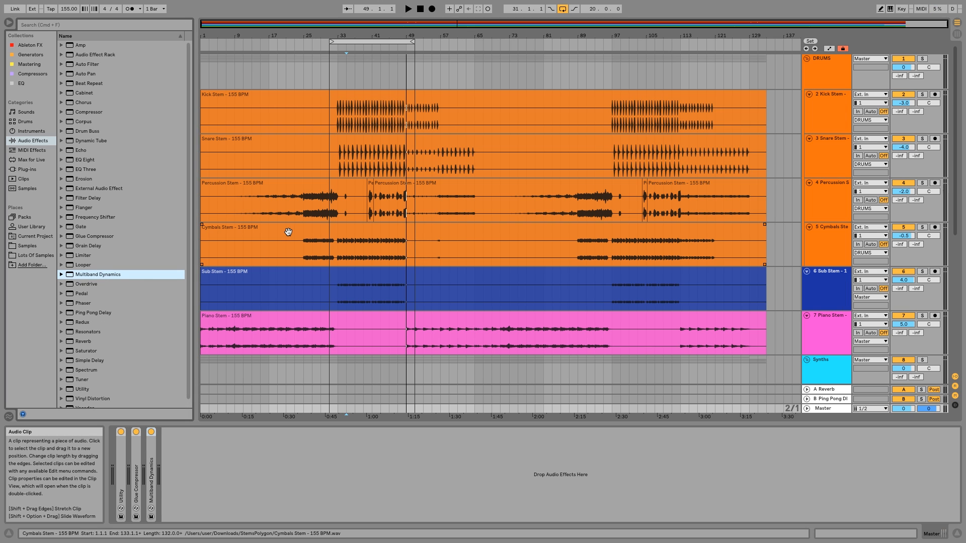
pyautogui.doubleClick(153, 475)
pyautogui.doubleClick(187, 433)
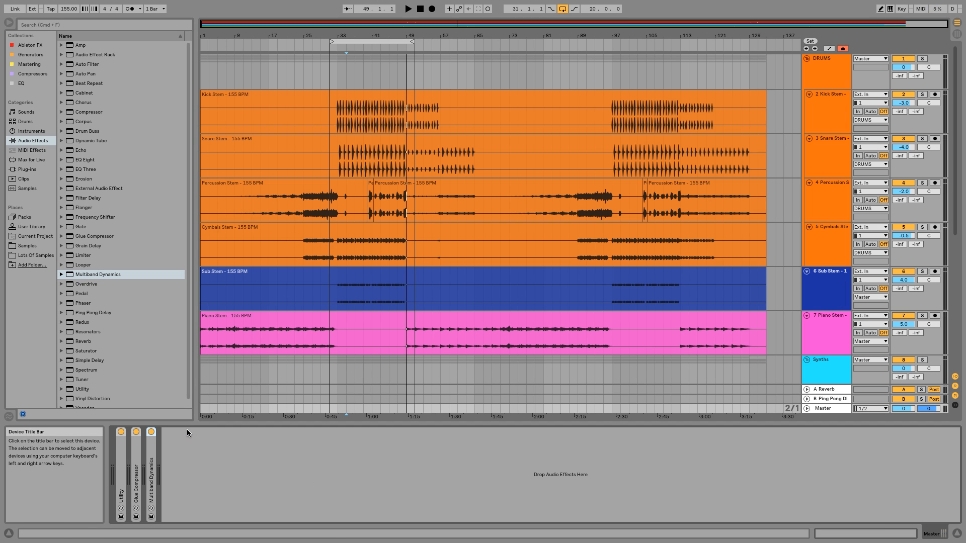
# Play the drop and compare it with Multiband Dynamics and Glue Compressor bypassed and active.
pyautogui.click(315, 46)
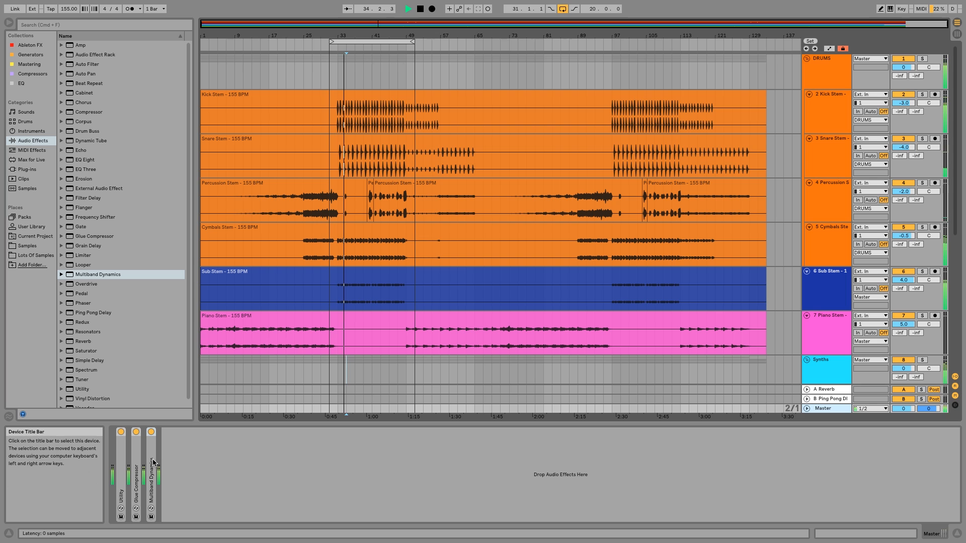
pyautogui.click(151, 432)
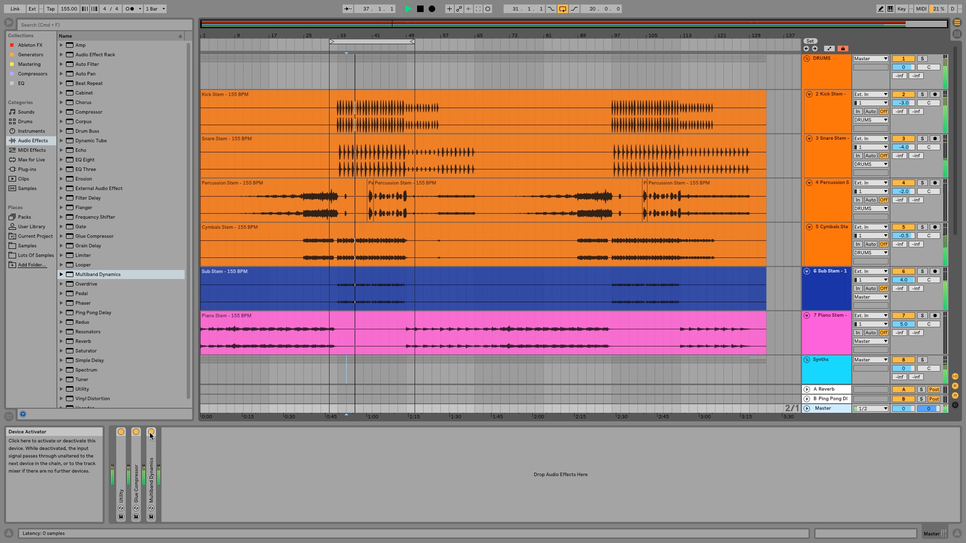
pyautogui.click(136, 432)
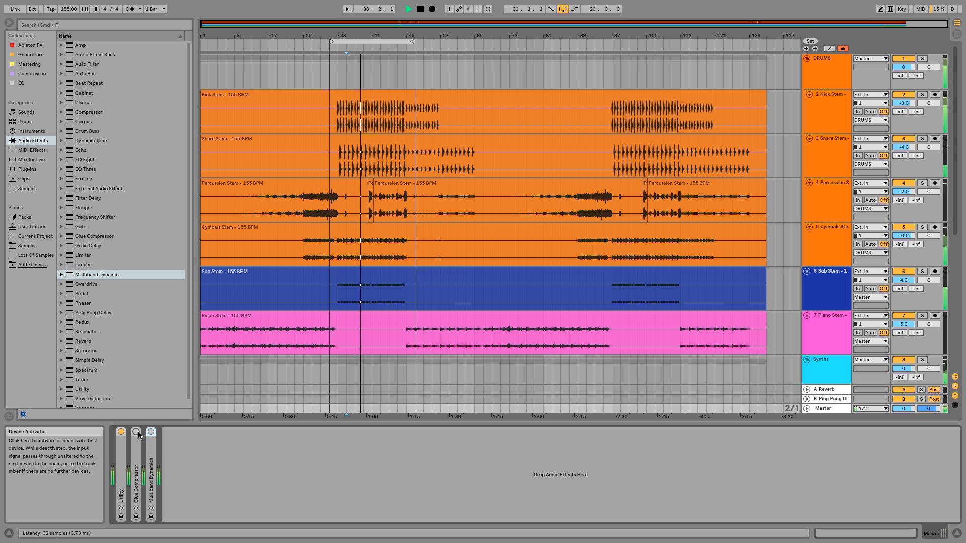
pyautogui.click(137, 433)
pyautogui.click(151, 433)
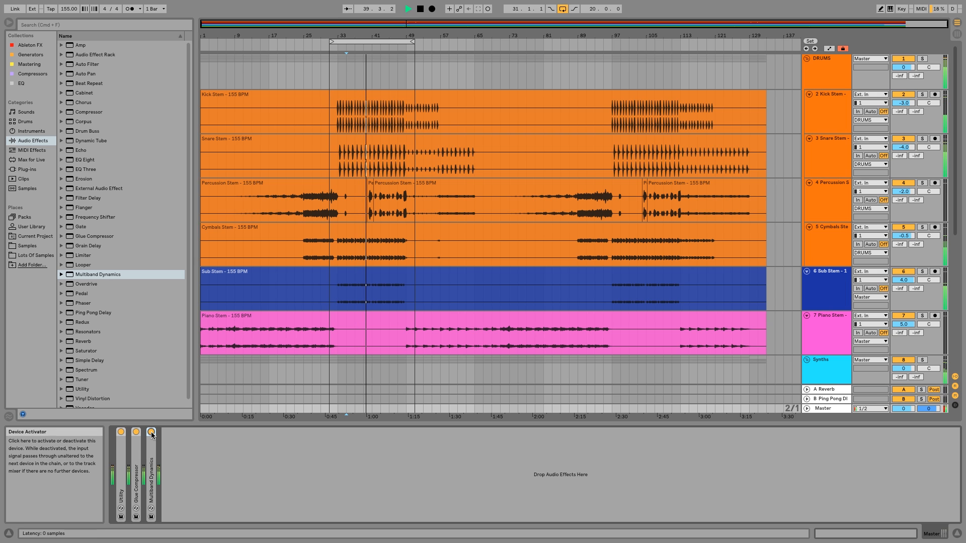
# Move the Glue Compressor after Multiband Dynamics in the master chain and set its threshold to about -4.76 dB.
pyautogui.click(138, 463)
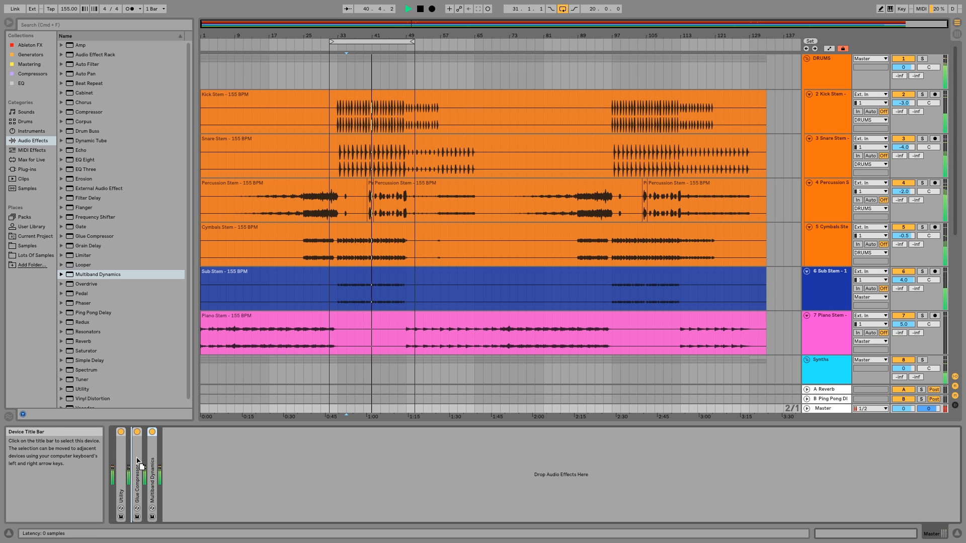
pyautogui.moveTo(137, 460); pyautogui.dragTo(152, 467)
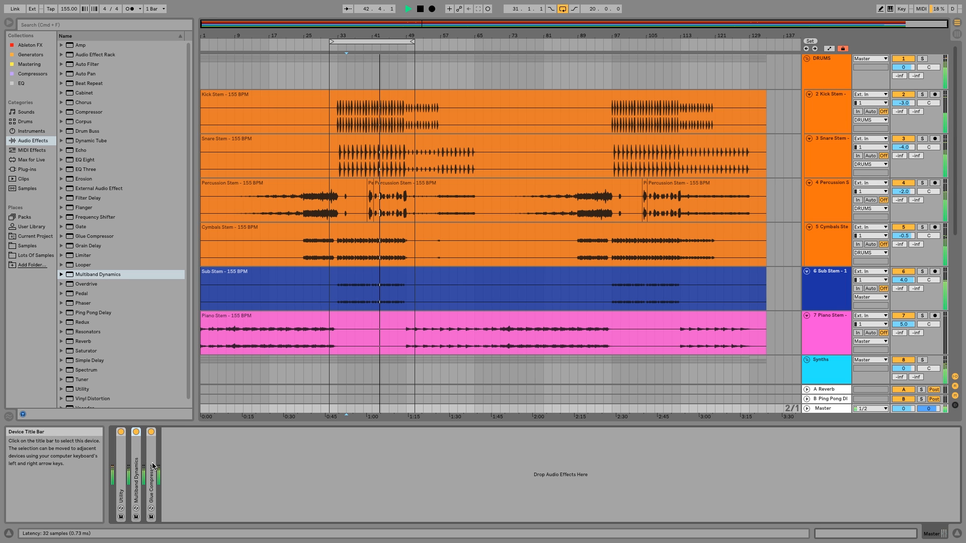
pyautogui.doubleClick(151, 467)
pyautogui.moveTo(205, 499); pyautogui.dragTo(204, 491)
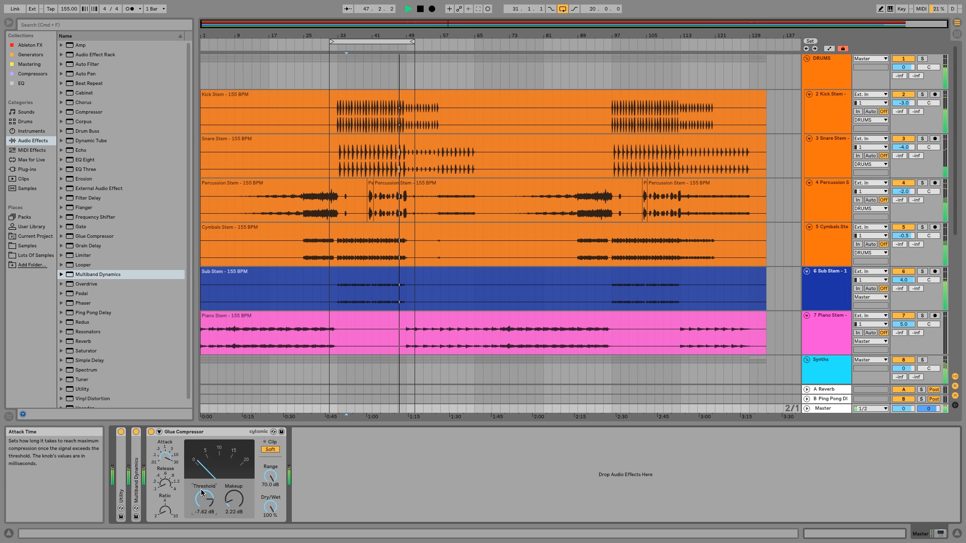
pyautogui.moveTo(205, 500); pyautogui.dragTo(204, 494)
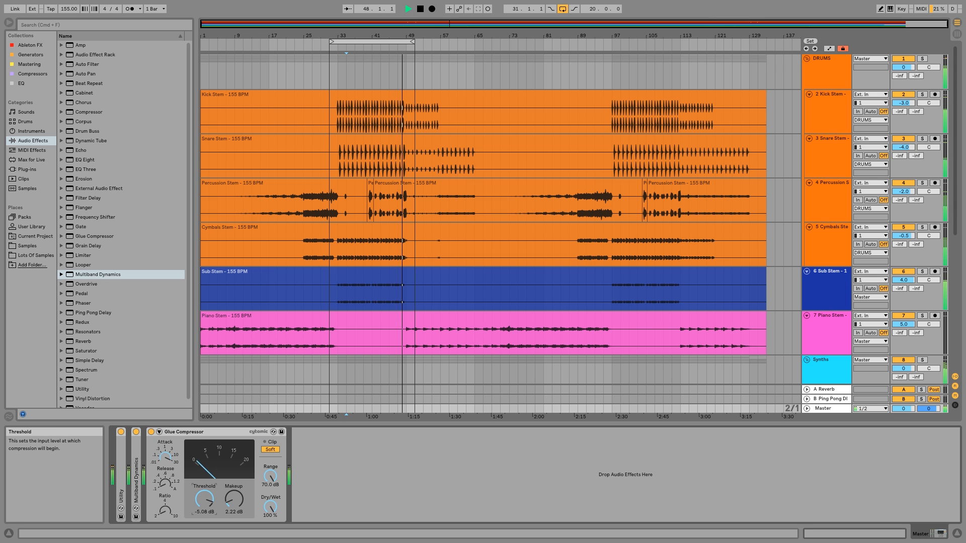
pyautogui.doubleClick(199, 433)
pyautogui.press('space')
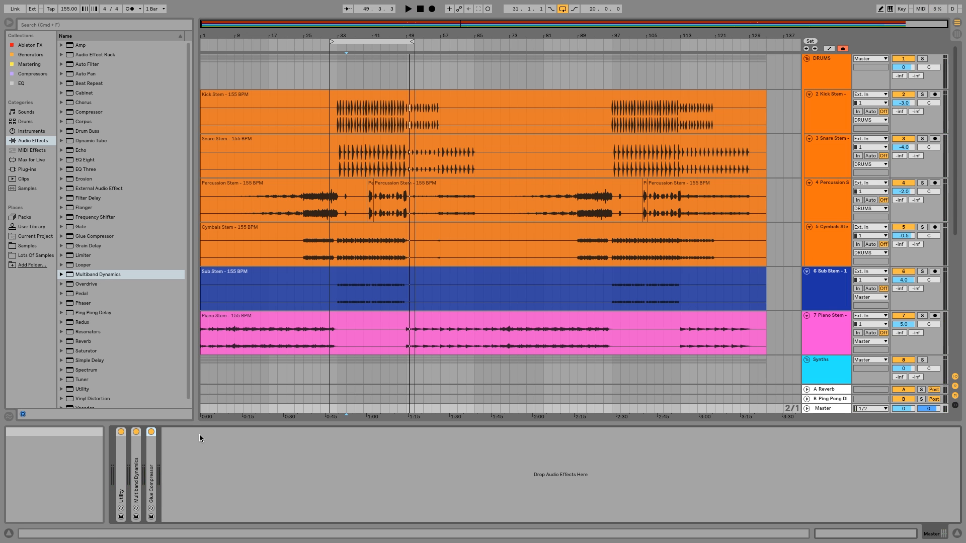
pyautogui.doubleClick(151, 482)
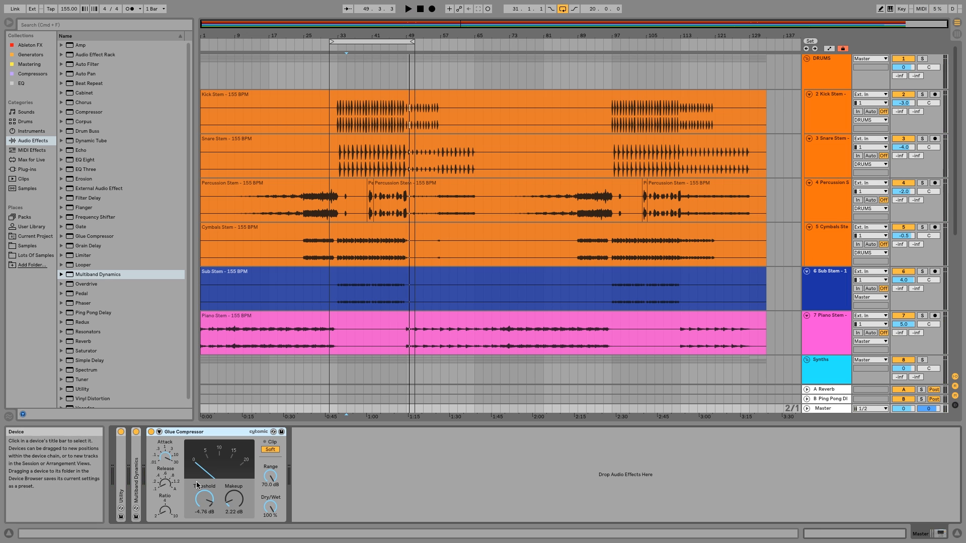
pyautogui.doubleClick(183, 431)
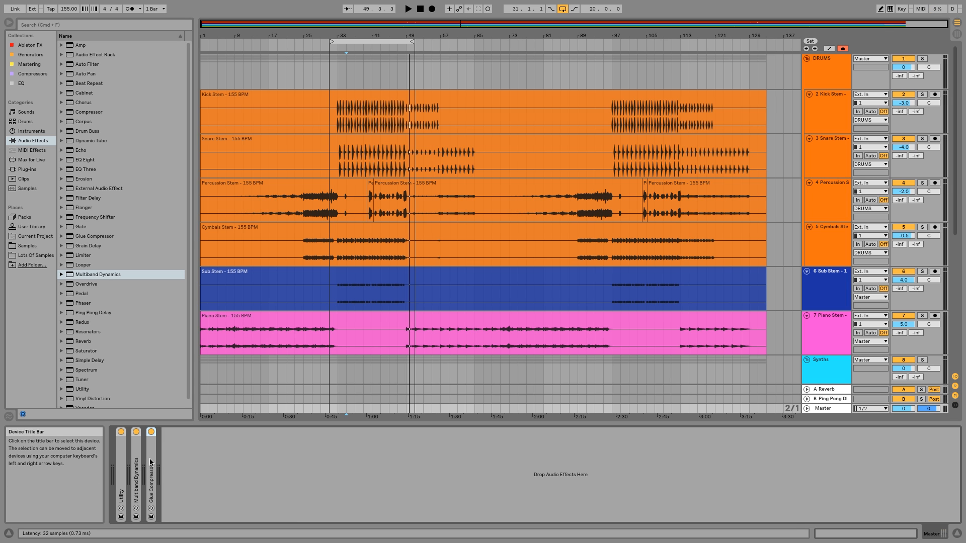
pyautogui.doubleClick(150, 462)
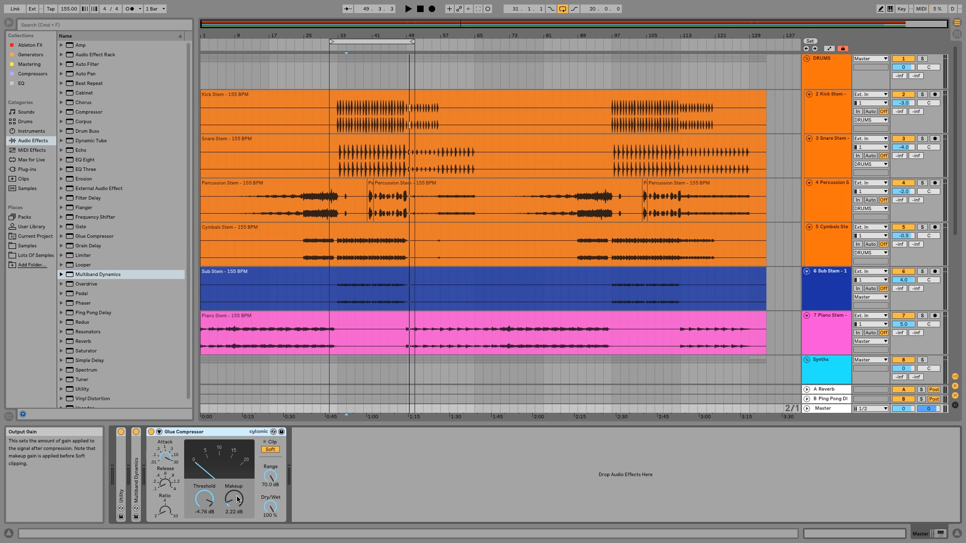
pyautogui.doubleClick(210, 434)
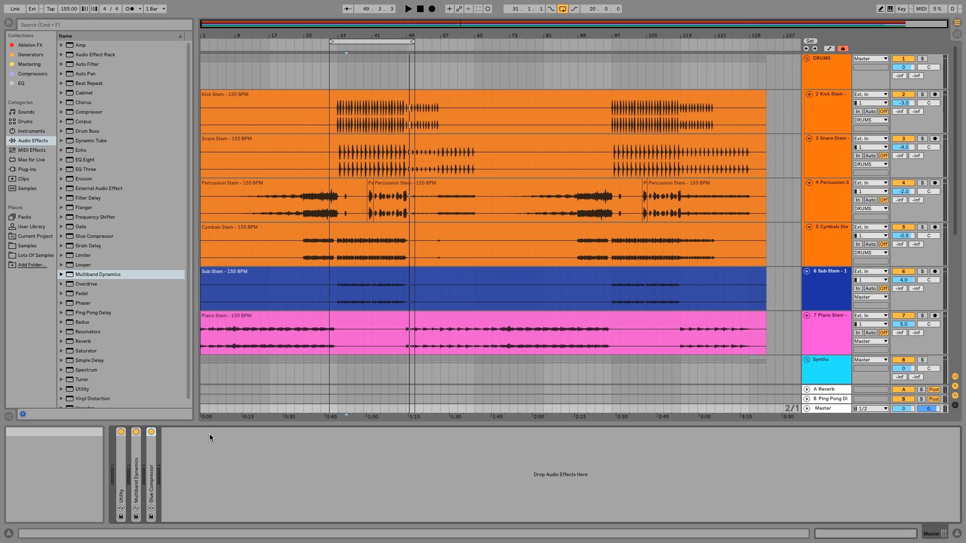